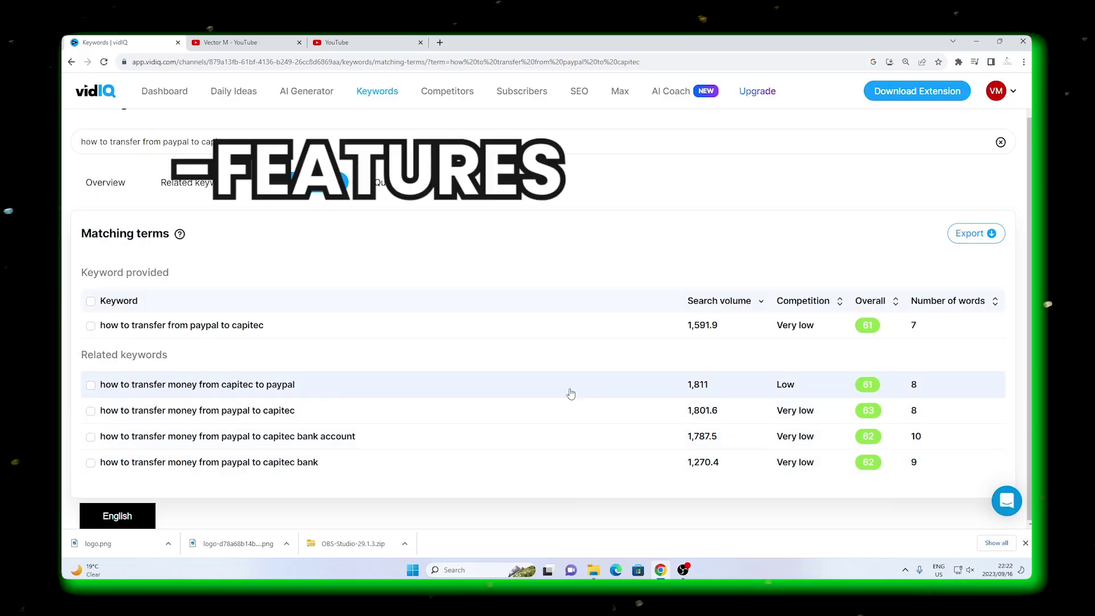
Scroll the vidIQ matching-terms results for 'how to transfer from paypal to capitec'.
scroll(273, 414, up, 1)
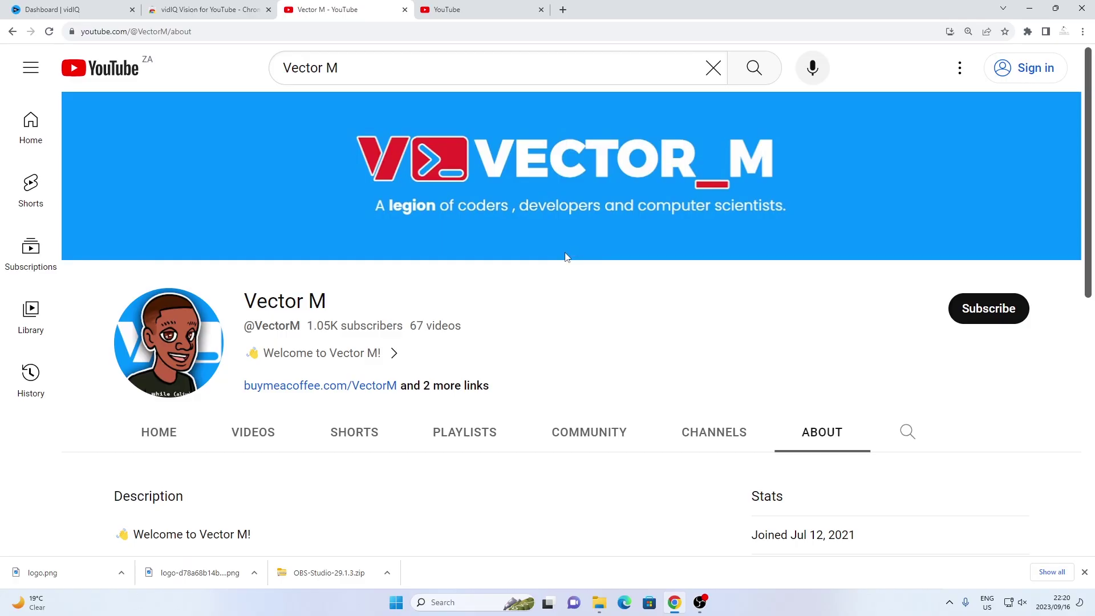
Scroll through the YouTube channel's About and Home pages.
scroll(566, 258, down, 4)
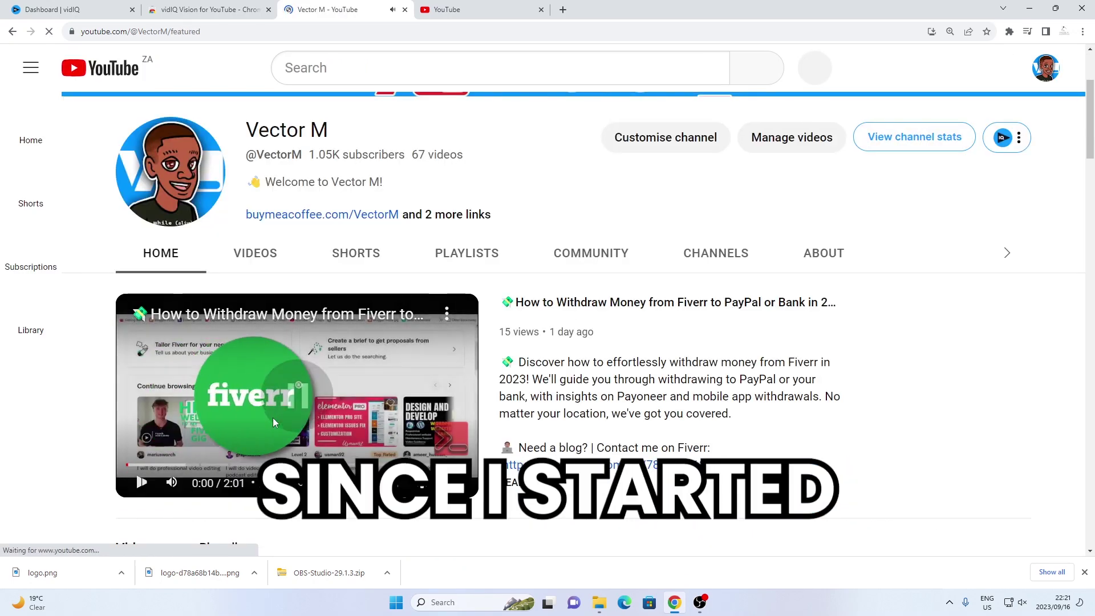
scroll(273, 418, down, 9)
scroll(431, 348, up, 1)
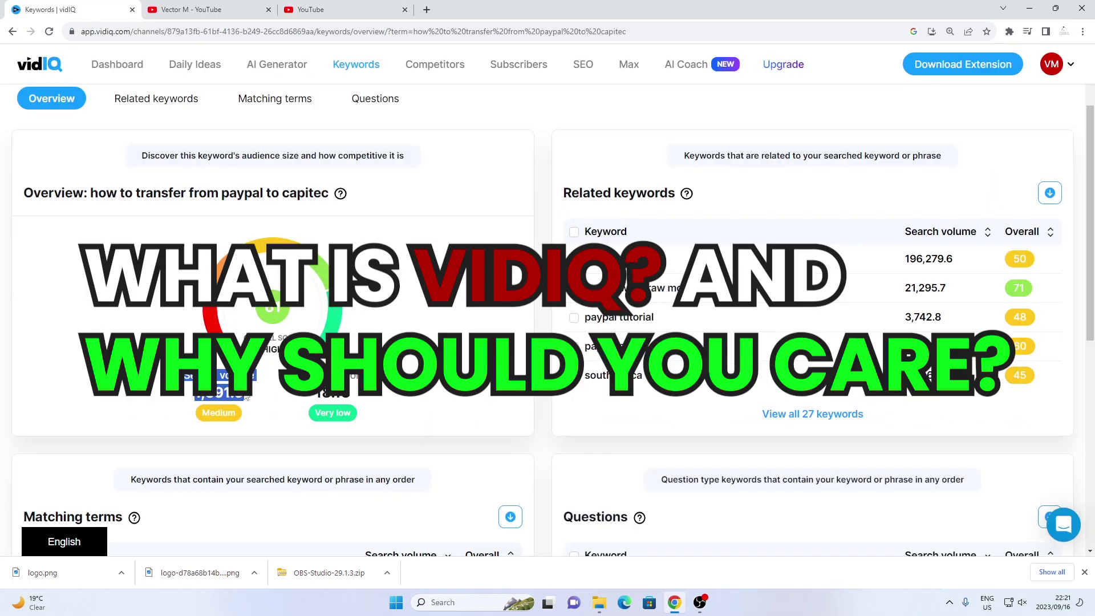
Highlight the 18.13 competition score and open 'how to withdraw money from paypal south africa capitec'.
drag(303, 369, 354, 398)
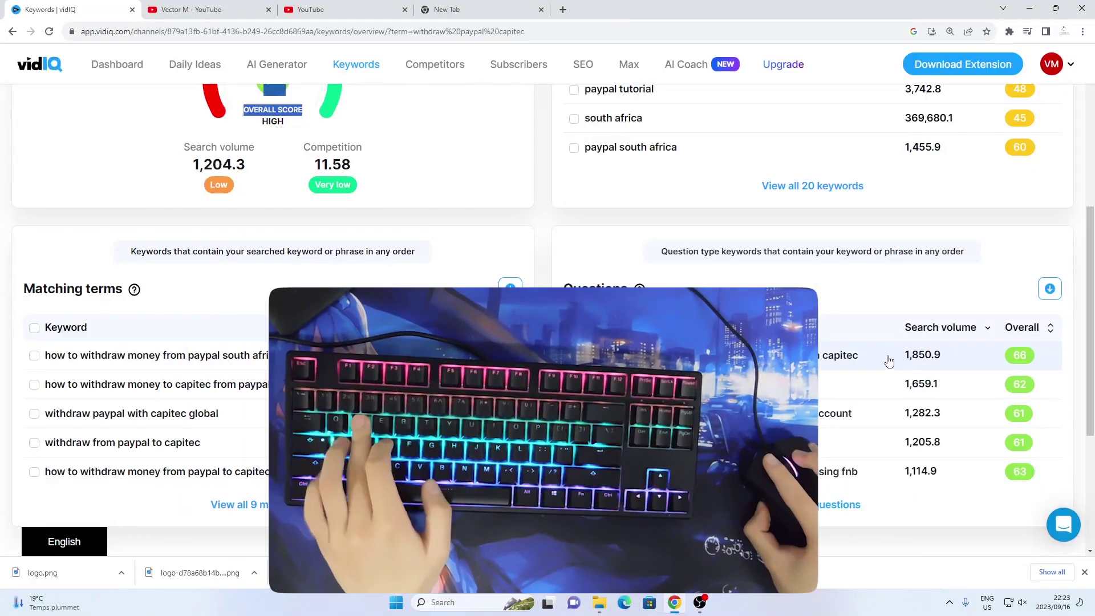
click(888, 361)
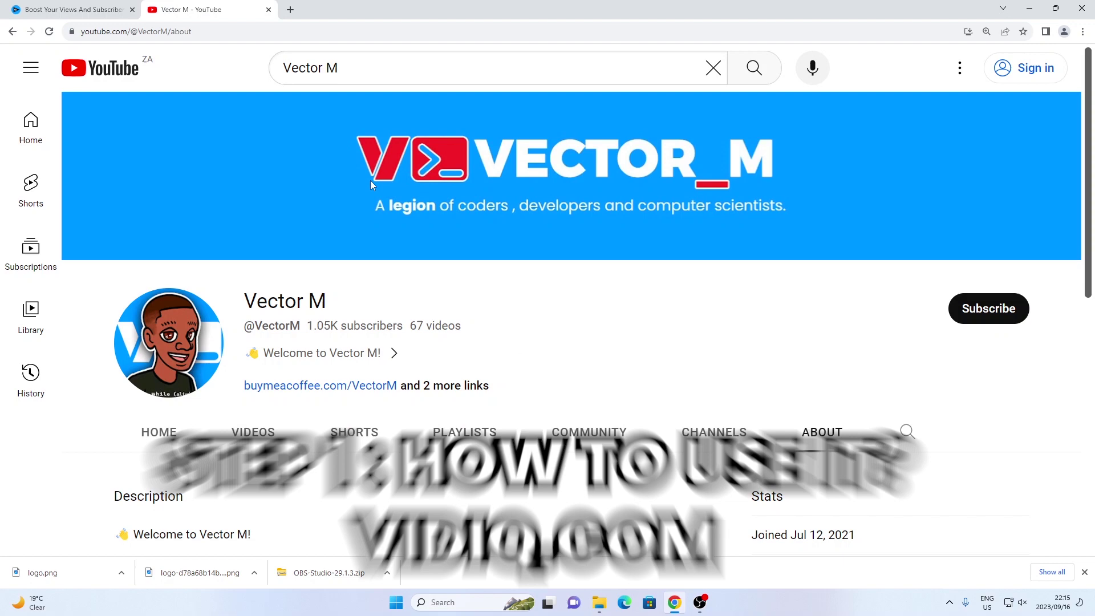
Sign up to vidIQ with a Google account and add the vidIQ Vision extension to Chrome.
click(95, 11)
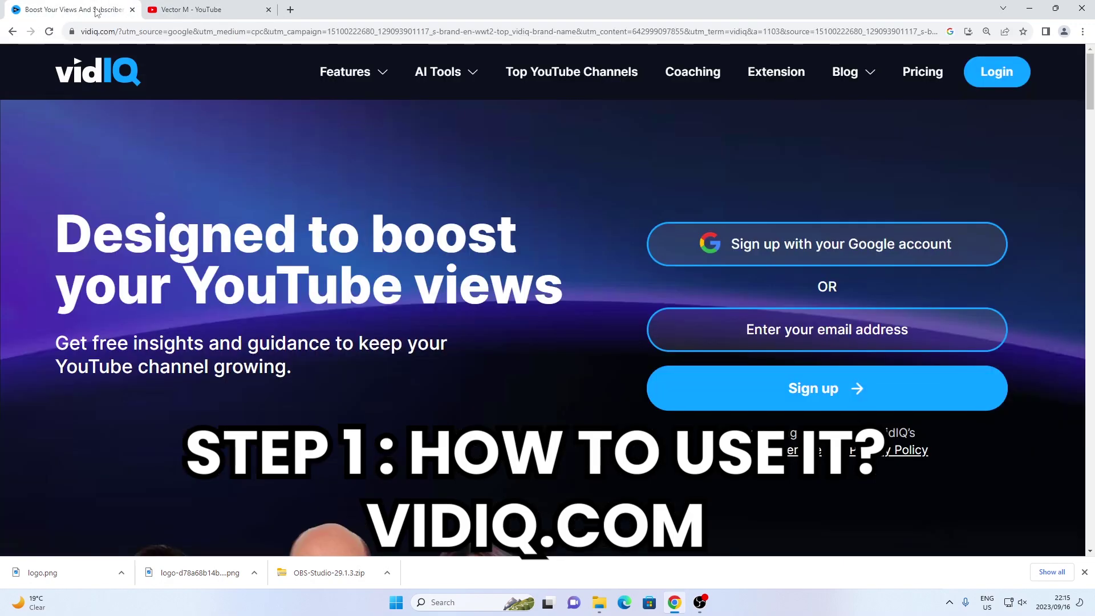
scroll(695, 273, down, 3)
scroll(764, 255, up, 3)
mouse_move(846, 73)
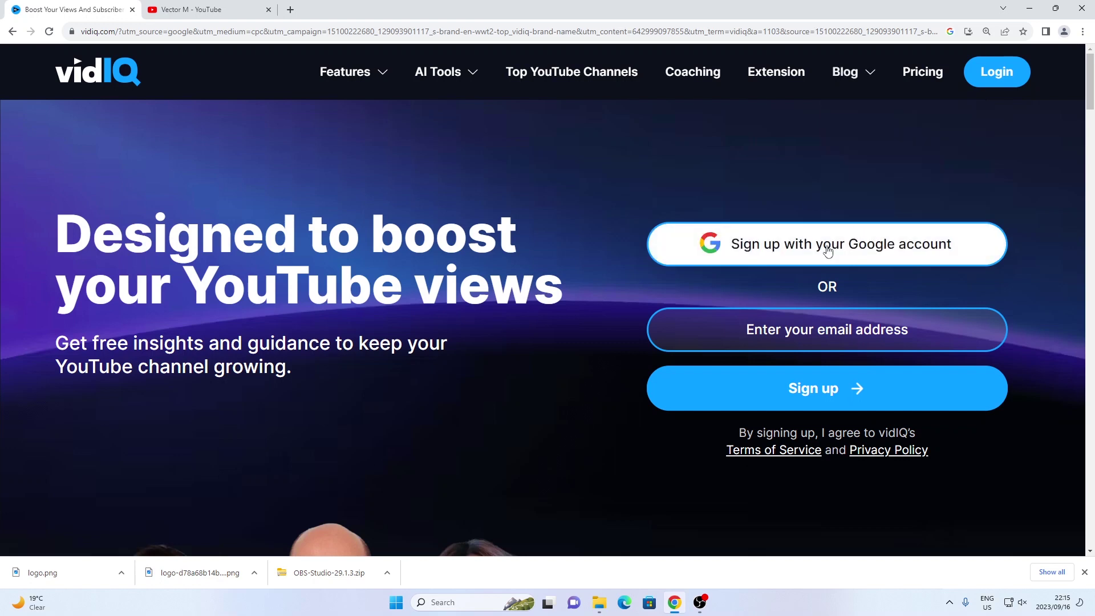
click(783, 258)
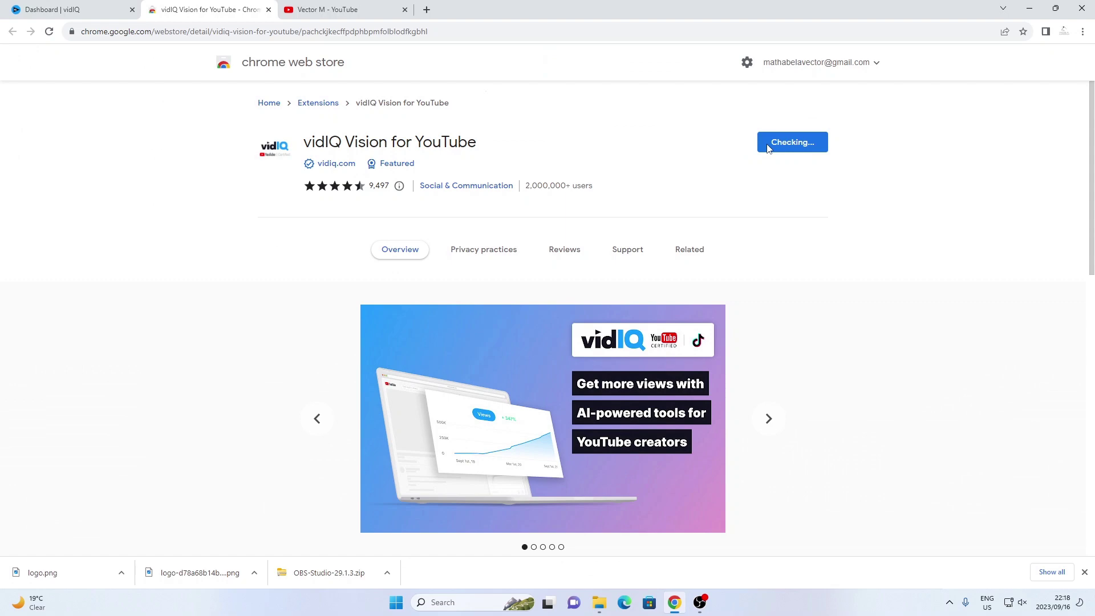
click(566, 144)
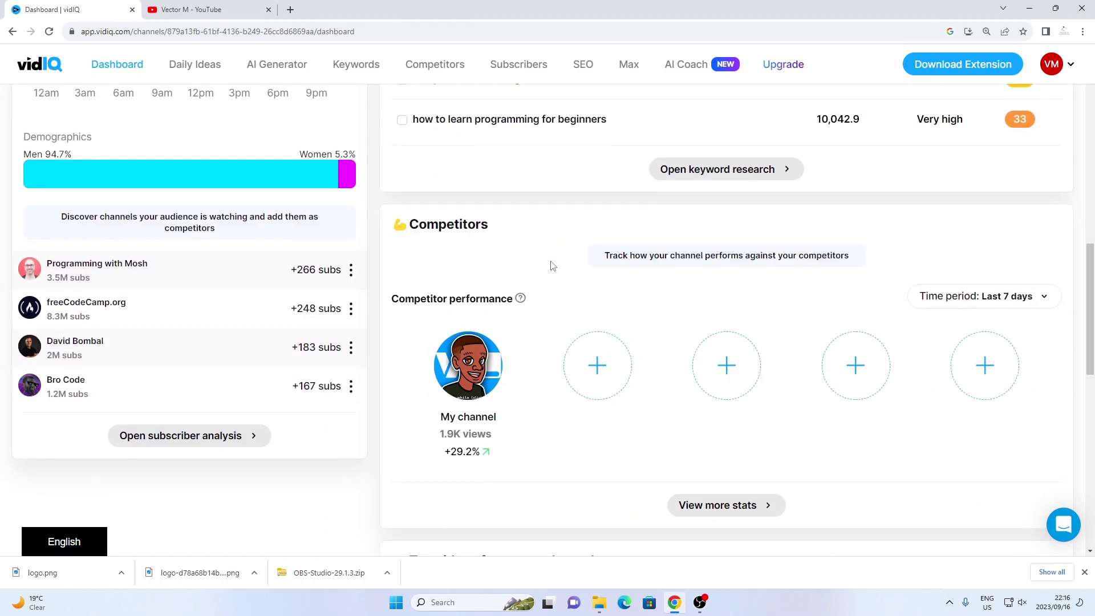
scroll(552, 266, down, 15)
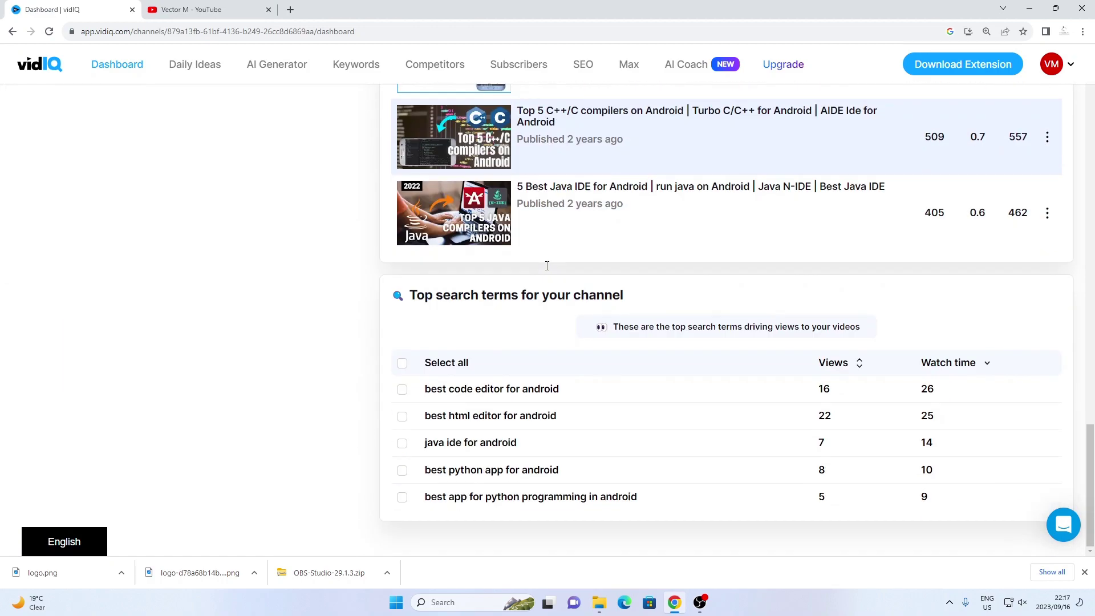
scroll(547, 266, up, 18)
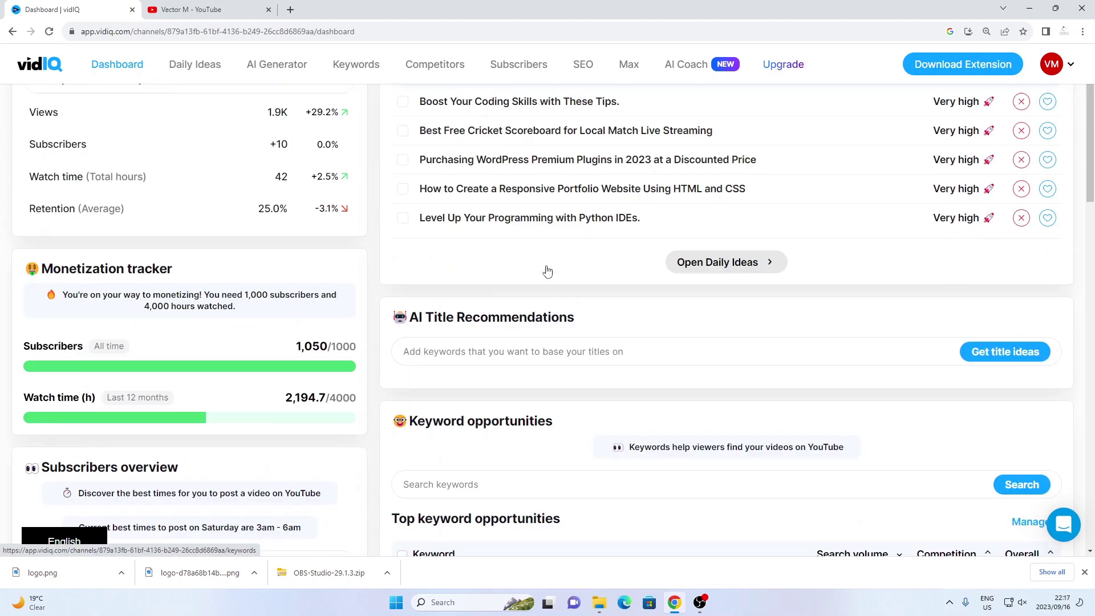
scroll(547, 271, up, 2)
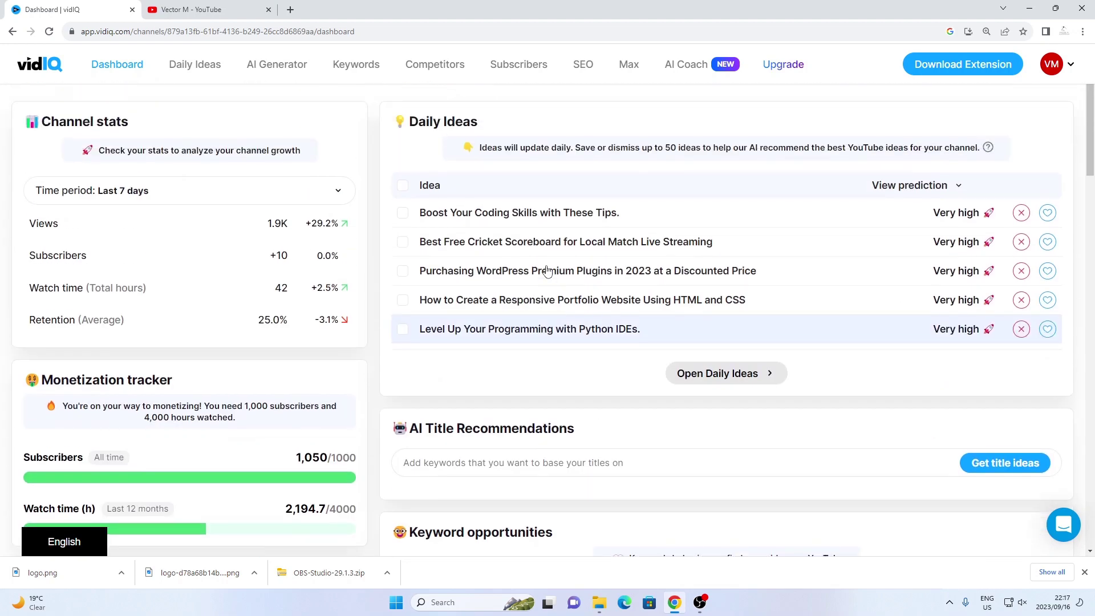
click(520, 69)
scroll(587, 318, down, 1)
scroll(814, 234, up, 1)
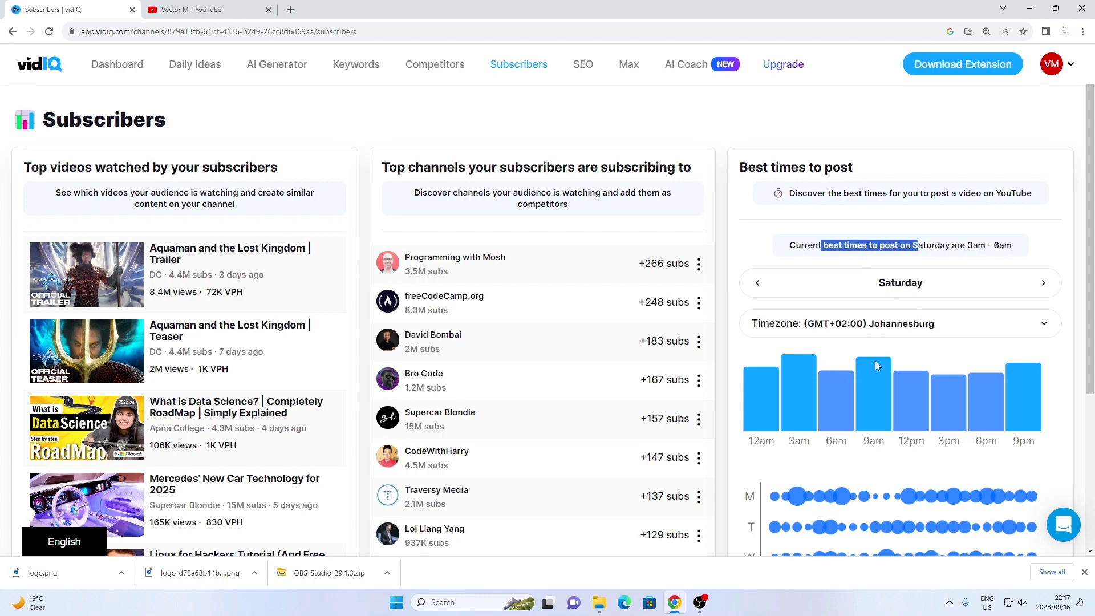
scroll(876, 365, down, 4)
scroll(241, 409, up, 4)
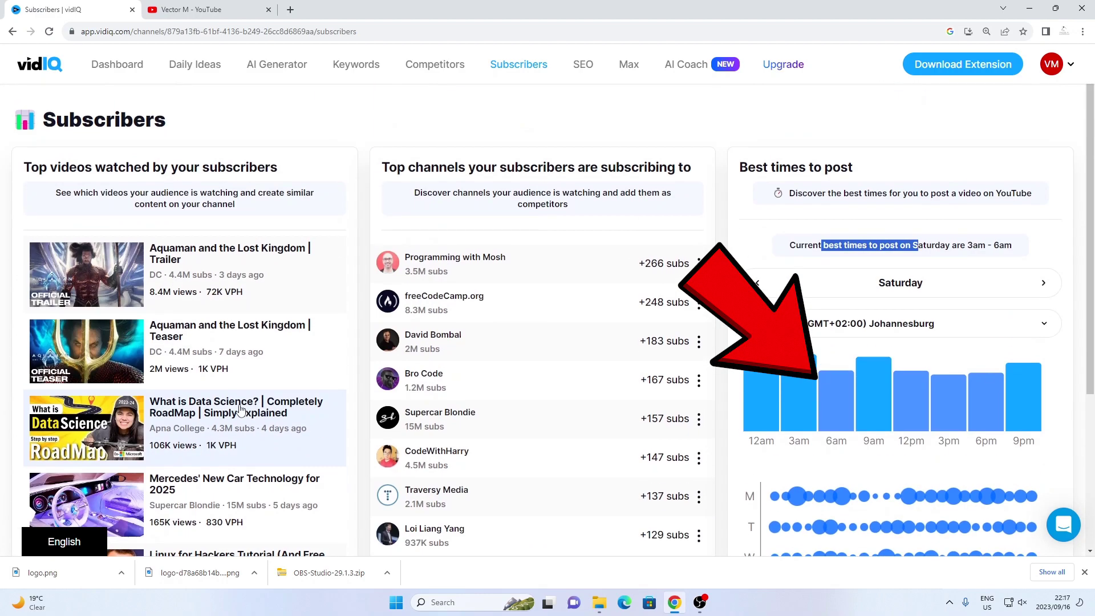
scroll(163, 169, down, 4)
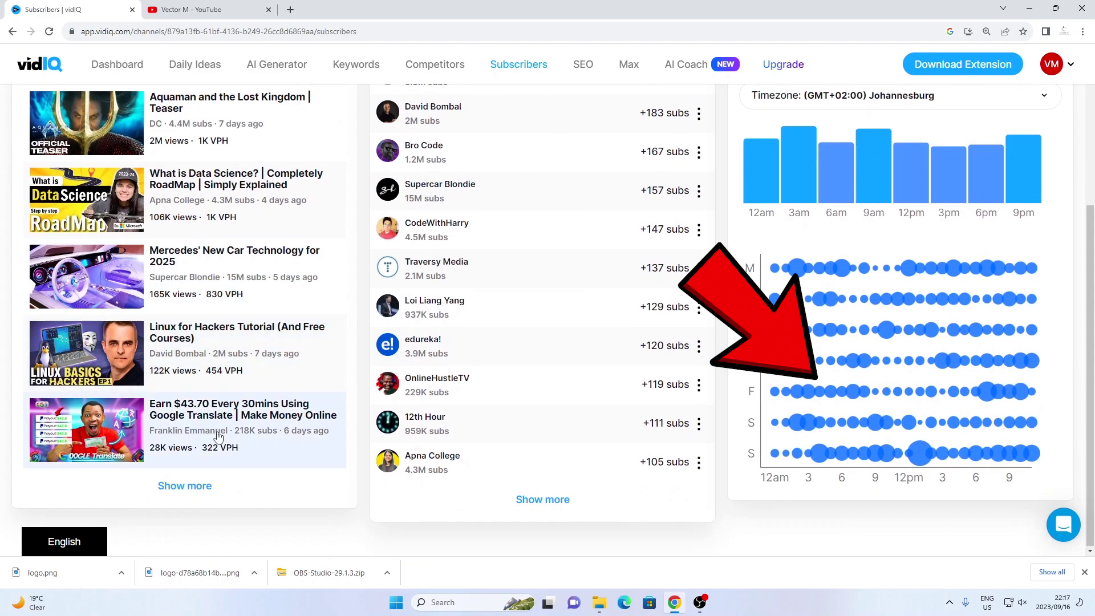
scroll(218, 436, up, 4)
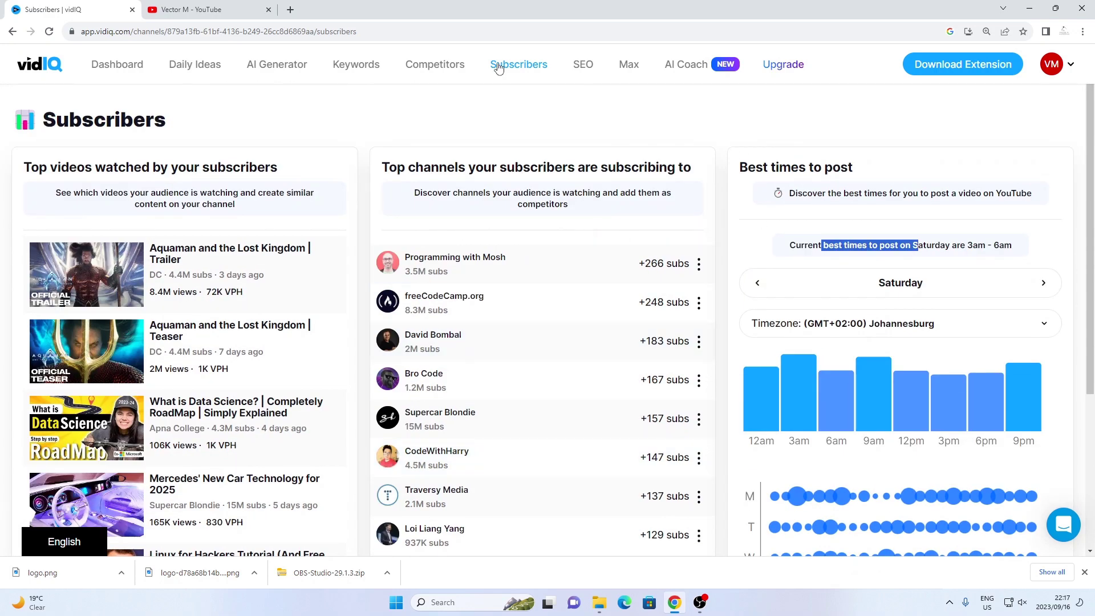
click(585, 67)
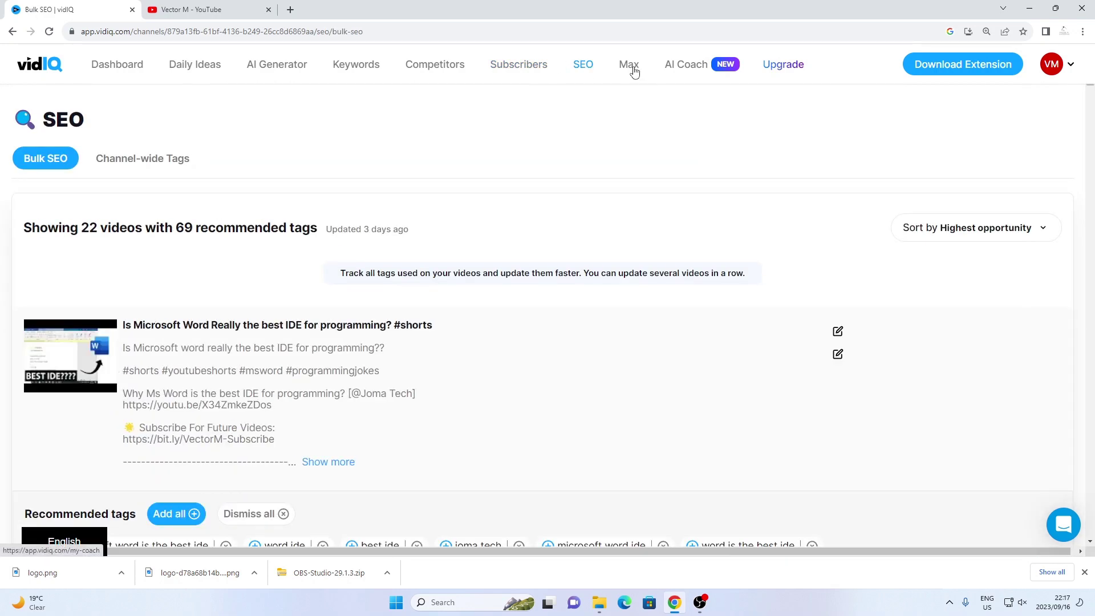
click(206, 69)
scroll(337, 283, down, 3)
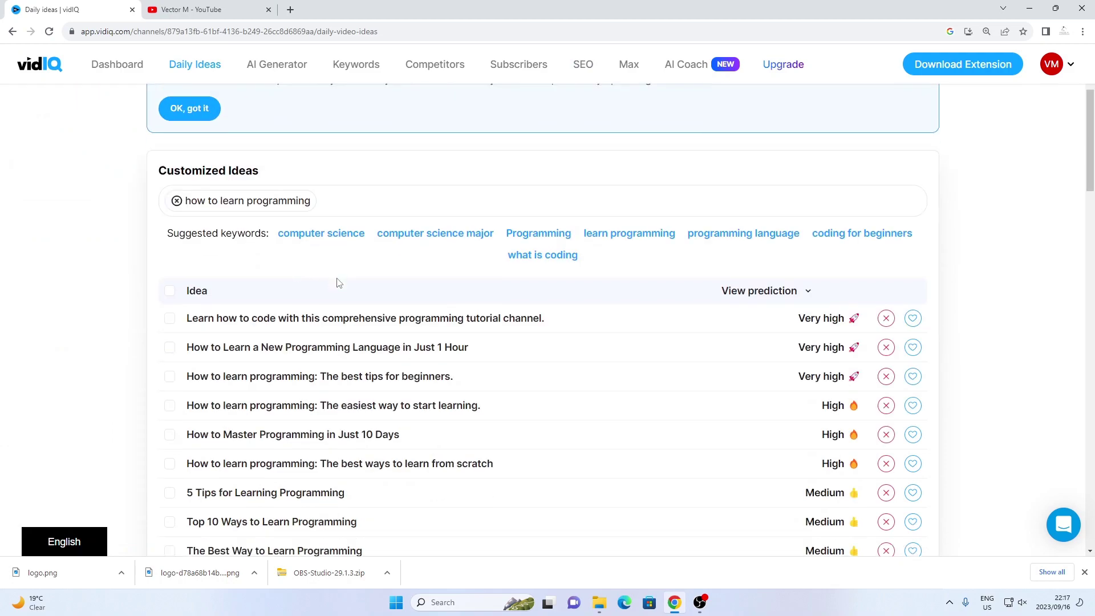
scroll(278, 238, up, 3)
click(117, 64)
scroll(351, 262, down, 5)
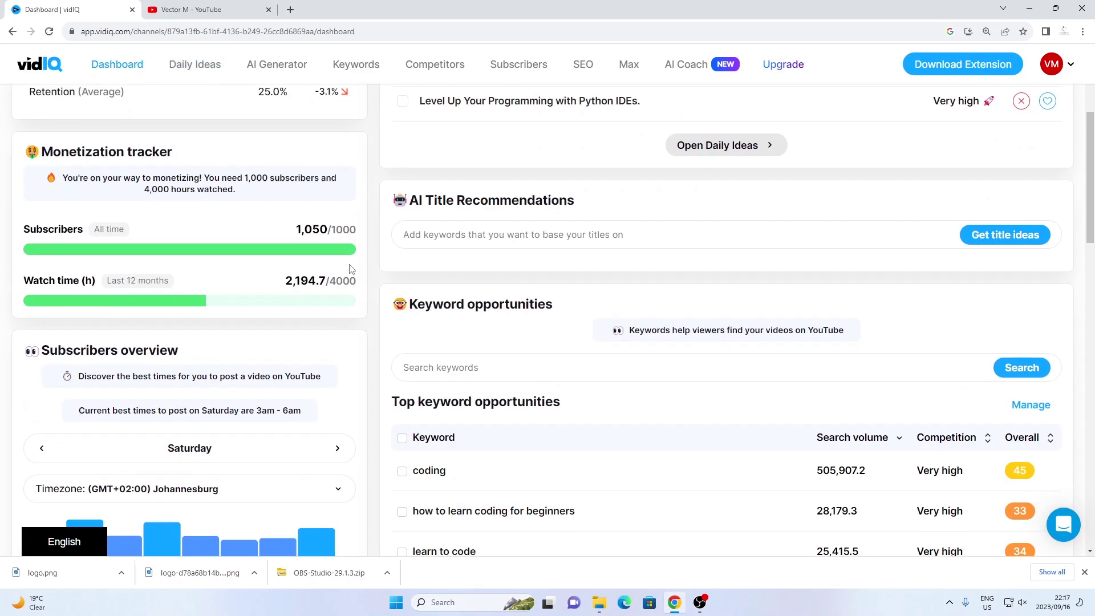
scroll(482, 268, down, 12)
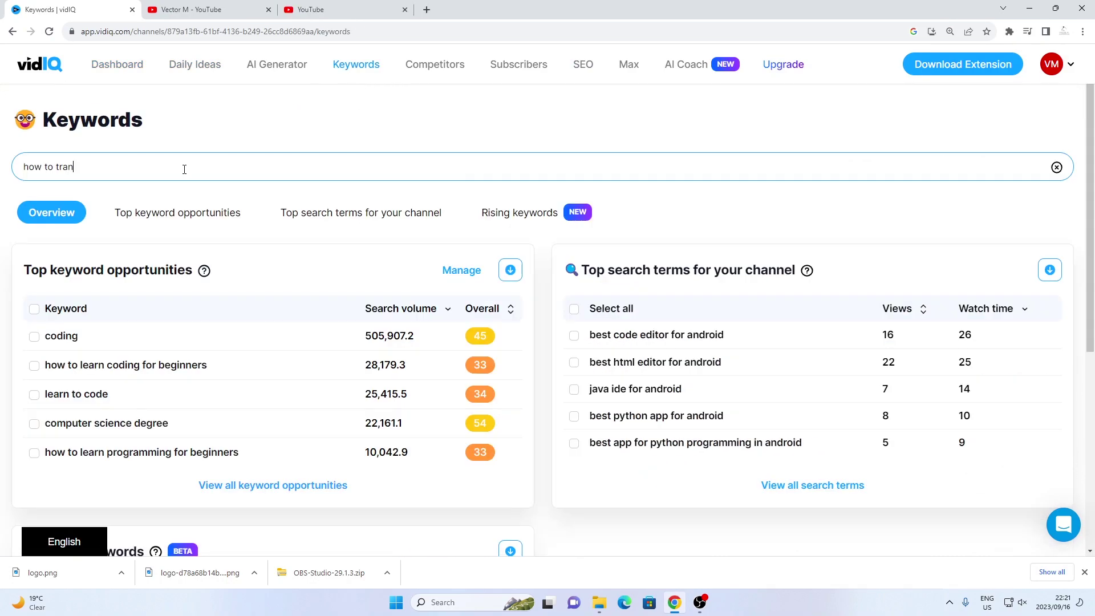
Search 'how to transfer from paypal to capitec' and highlight its 1,591.9 volume and 18.13 competition.
text(sfer from paypal to ca)
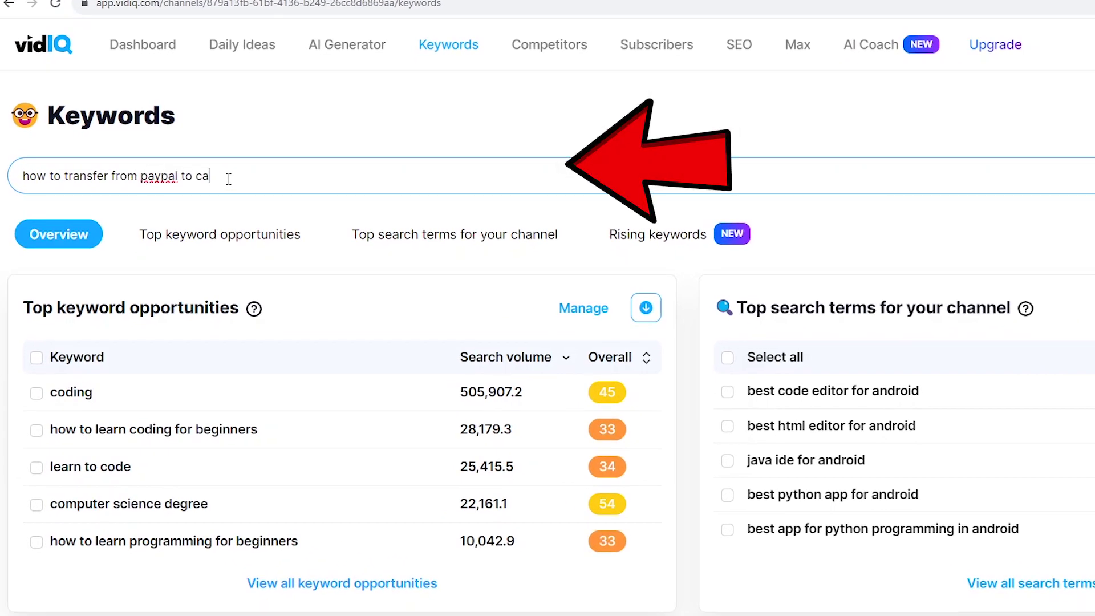
text(pitec)
key(Return)
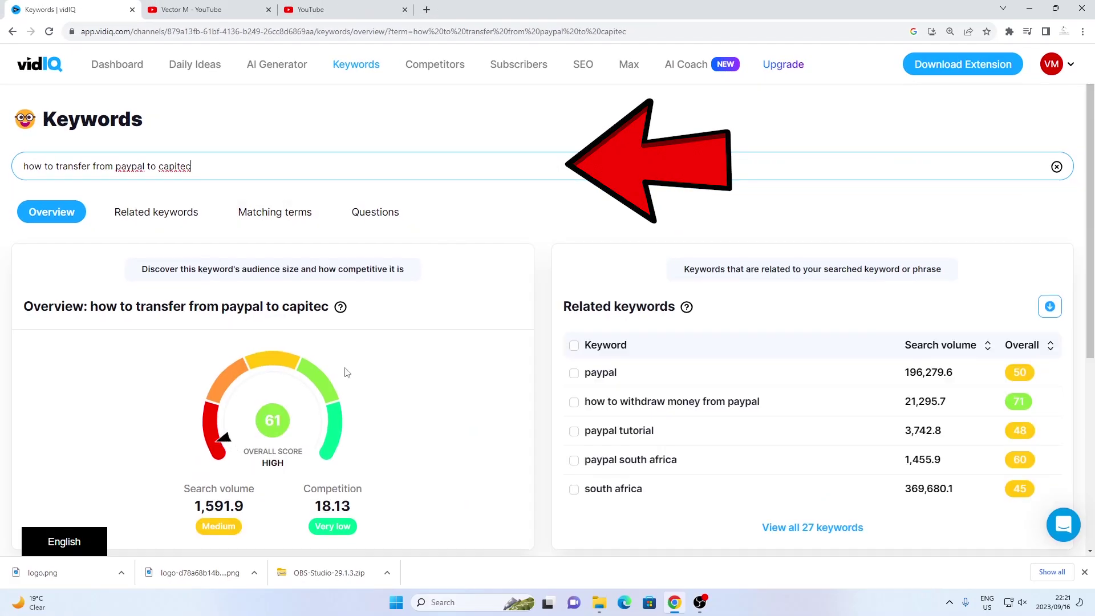
scroll(393, 339, down, 2)
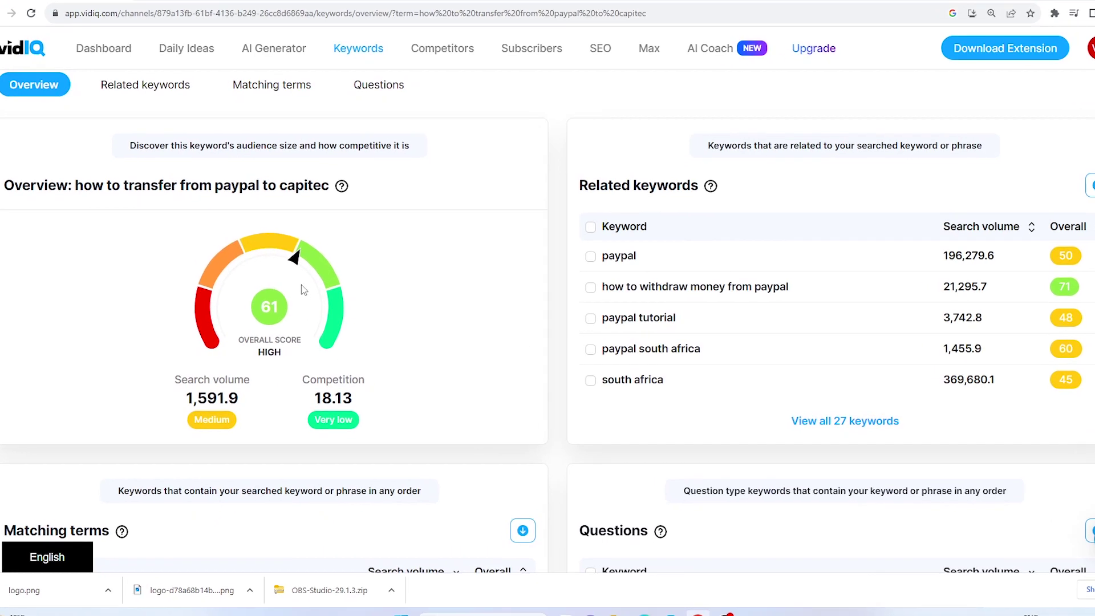
drag(108, 415, 226, 438)
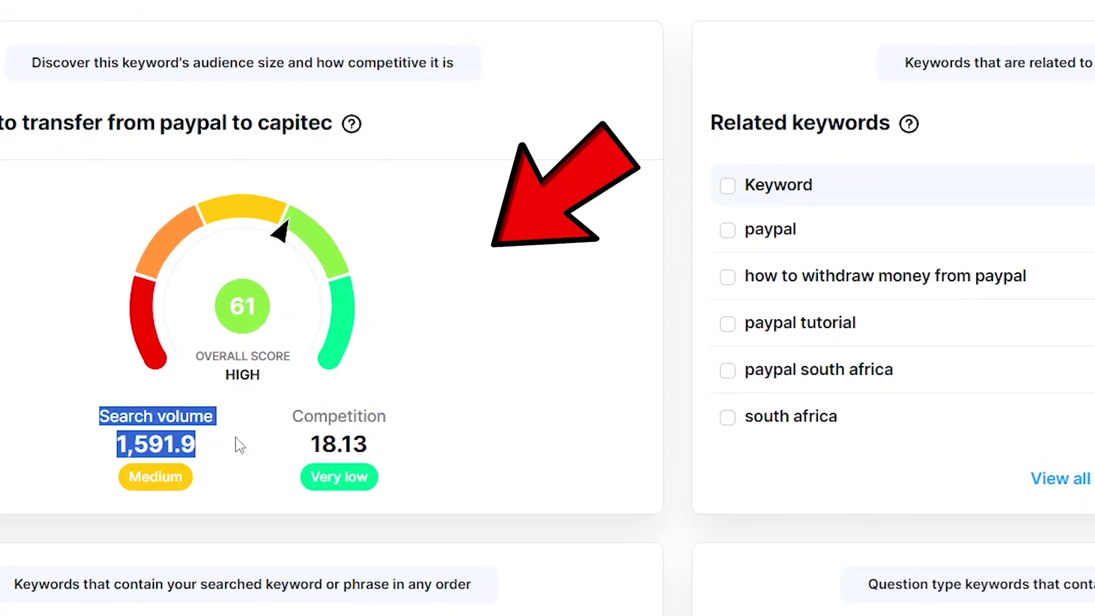
drag(302, 423, 391, 461)
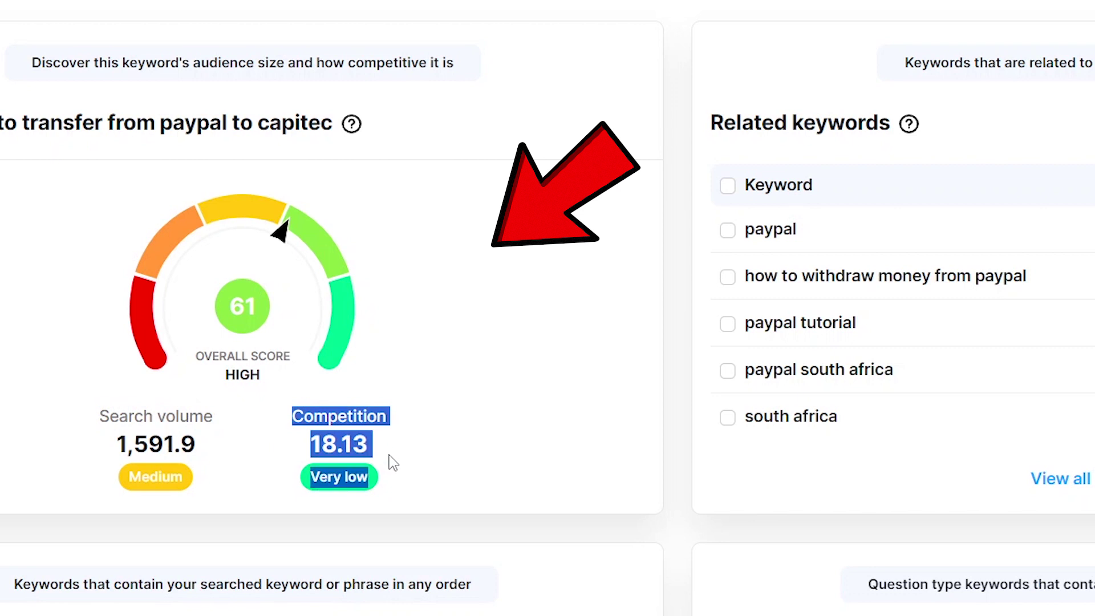
click(362, 478)
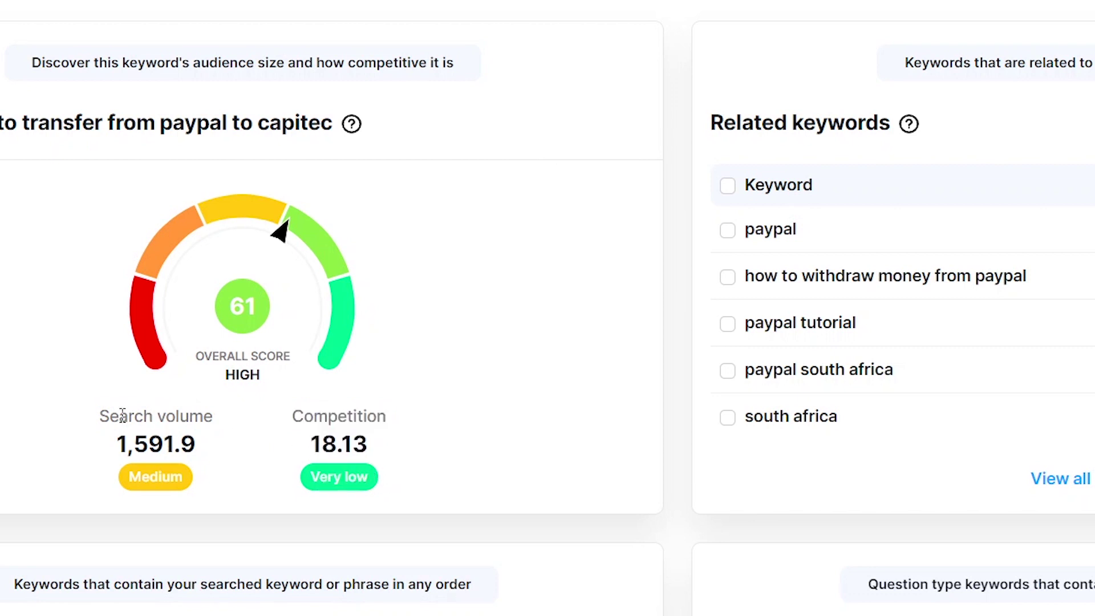
drag(108, 412, 199, 449)
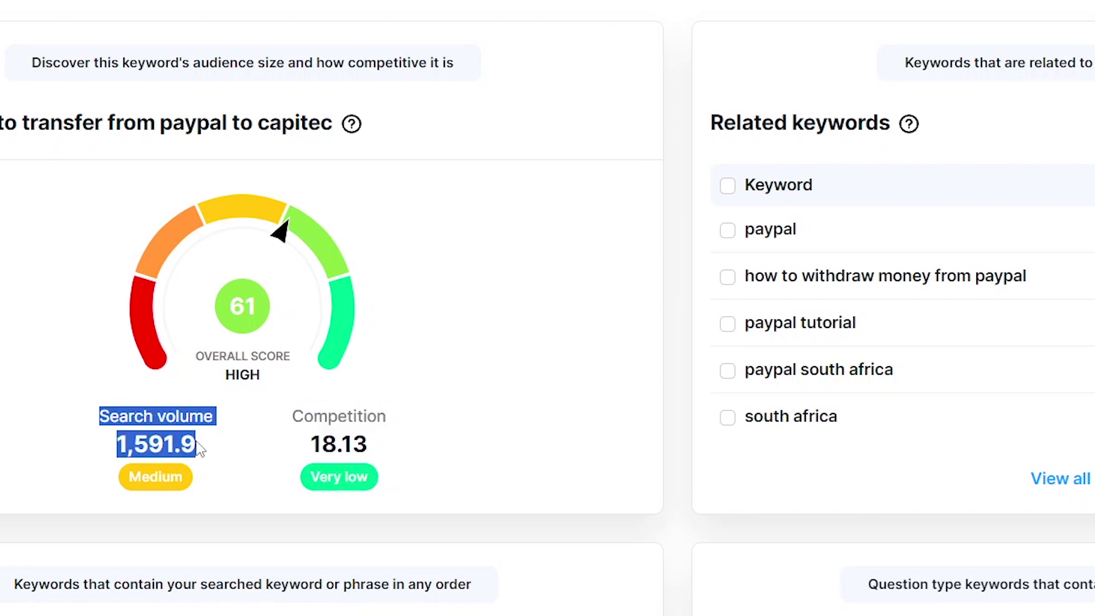
drag(295, 418, 369, 445)
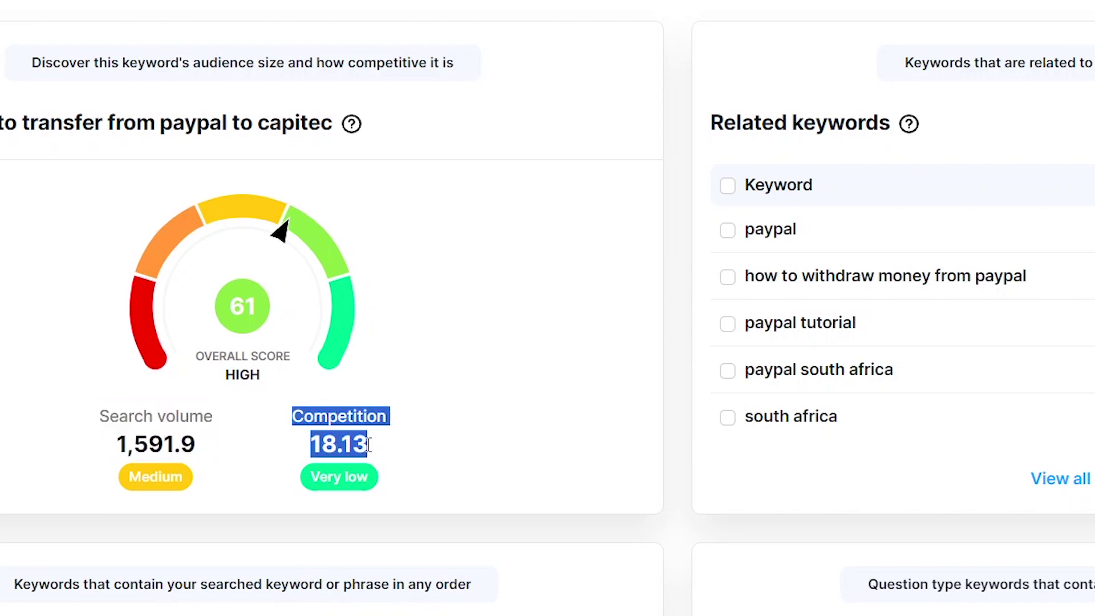
click(254, 374)
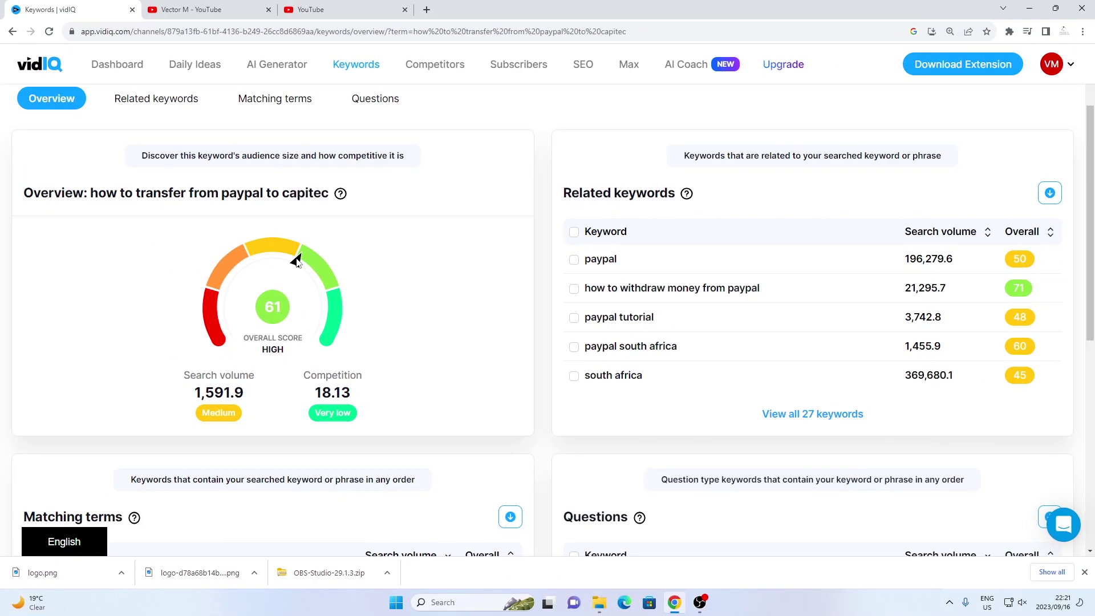
Browse the full list of question keywords, then return to the overview.
scroll(679, 293, down, 6)
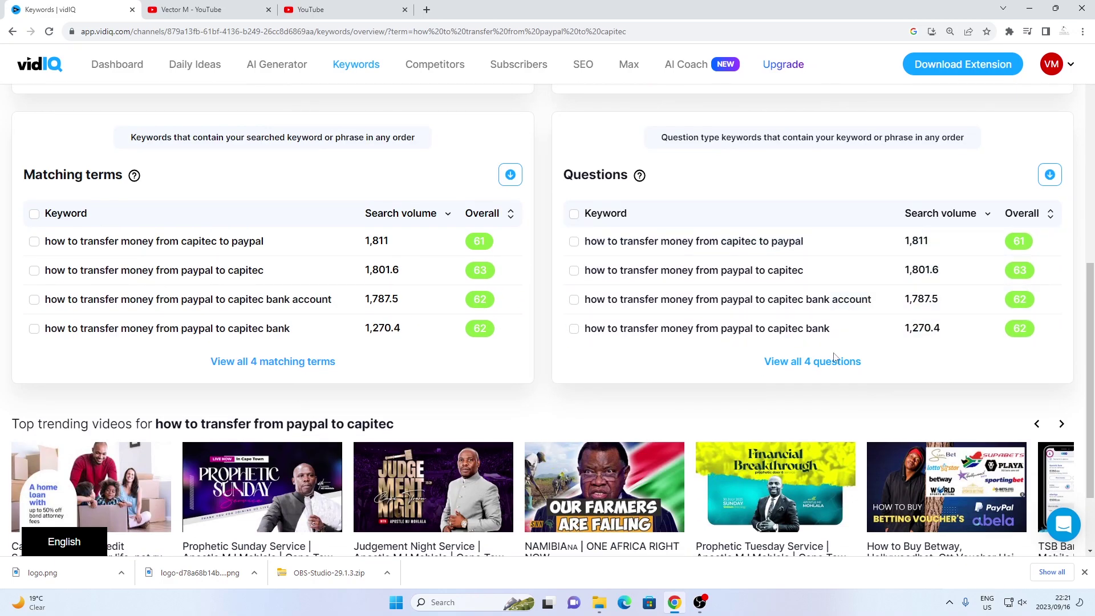
click(799, 363)
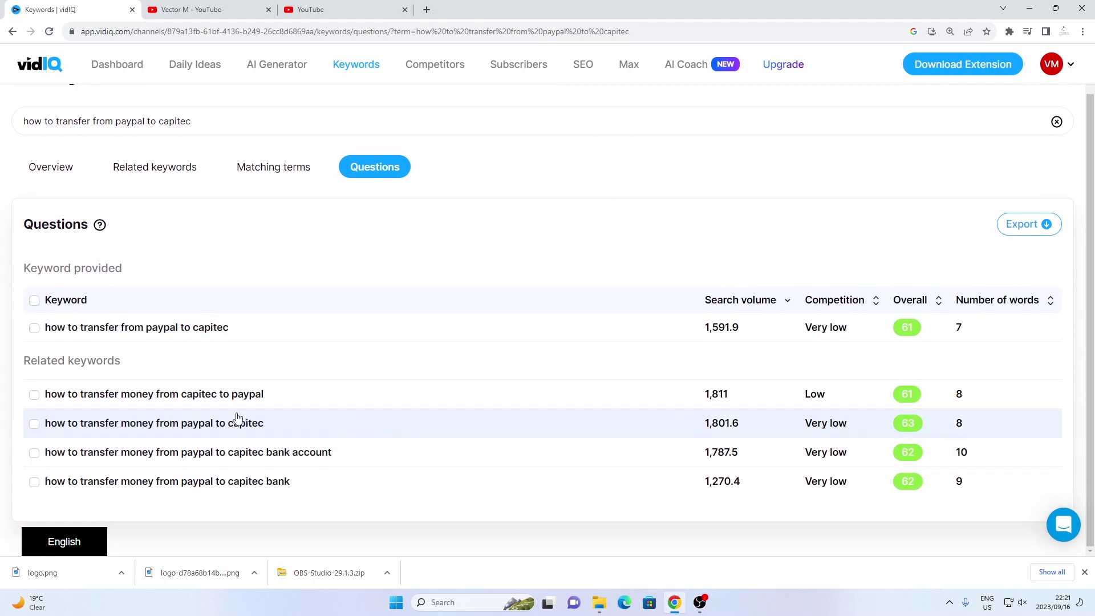
scroll(162, 428, up, 2)
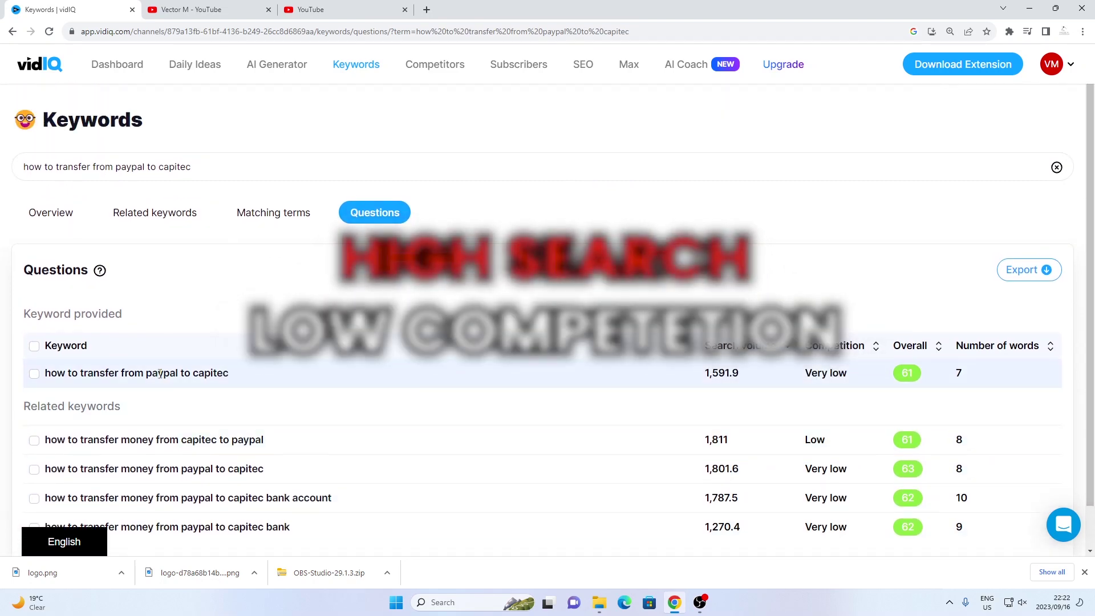
click(52, 211)
scroll(285, 363, down, 5)
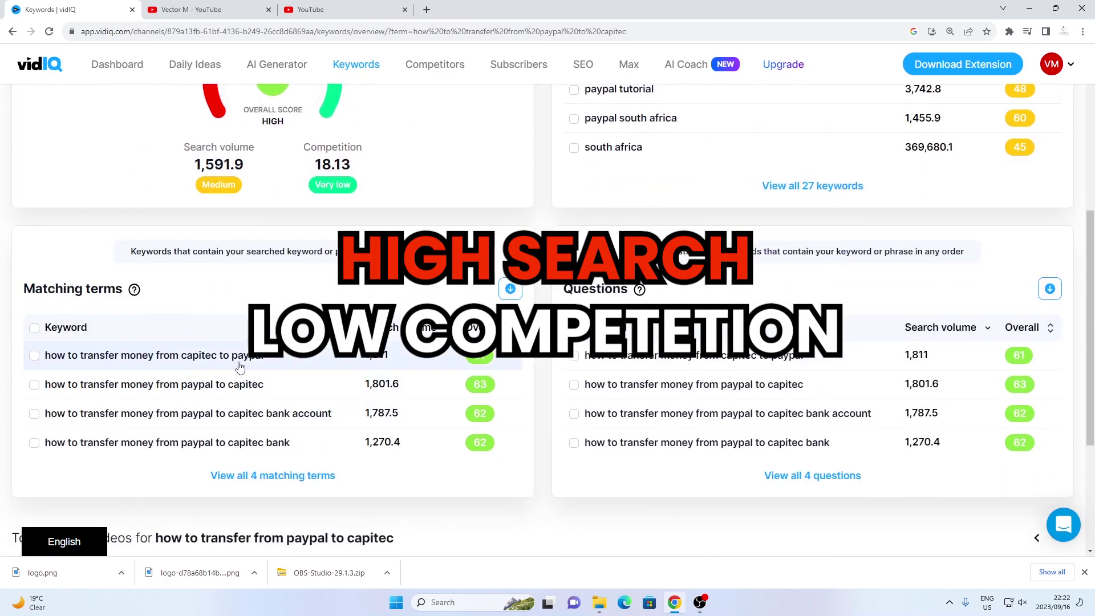
Look through matching terms, questions and related keywords, ending back on the overview.
click(255, 478)
scroll(205, 436, down, 2)
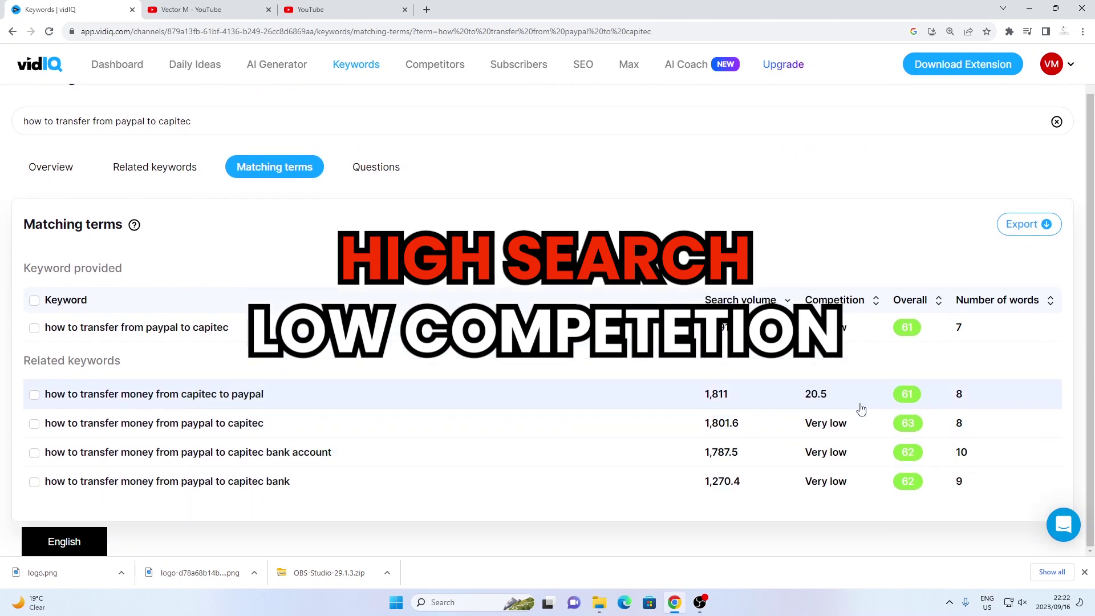
scroll(242, 386, up, 2)
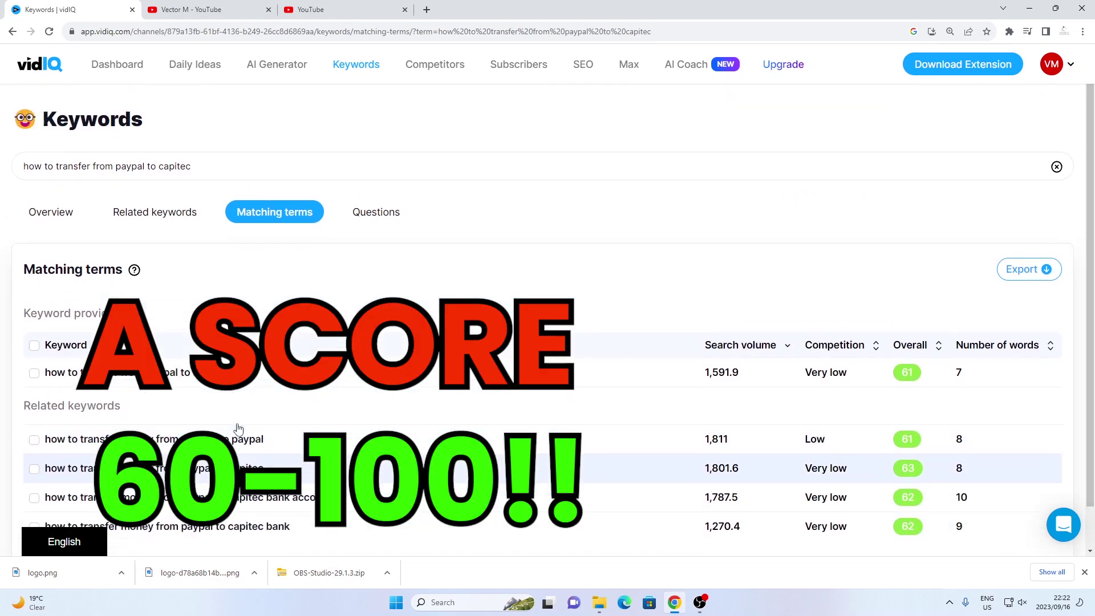
click(373, 214)
click(168, 217)
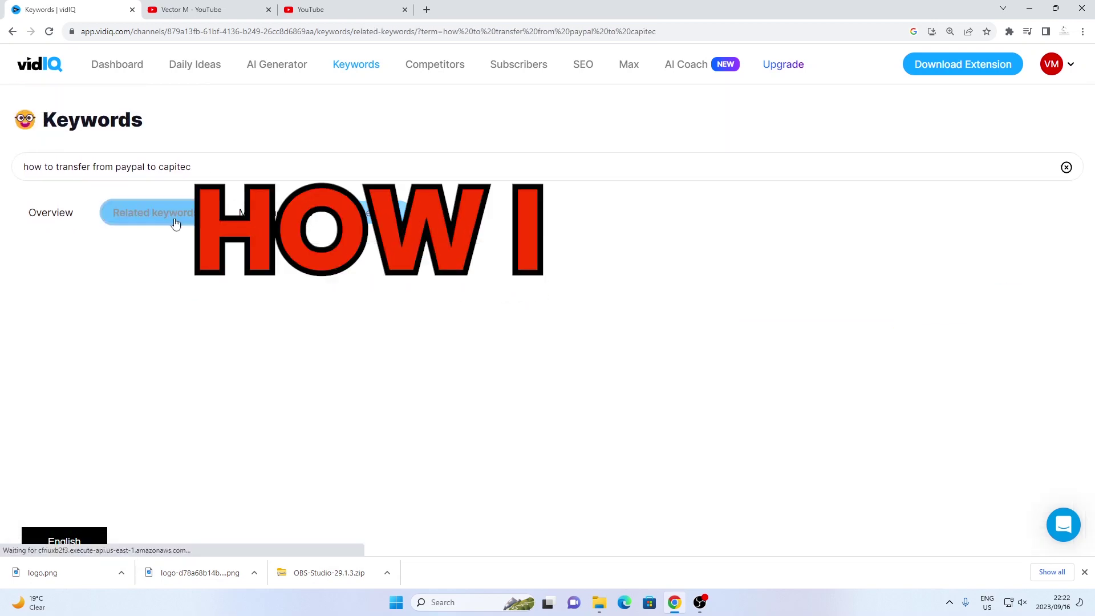
click(53, 216)
scroll(53, 215, down, 9)
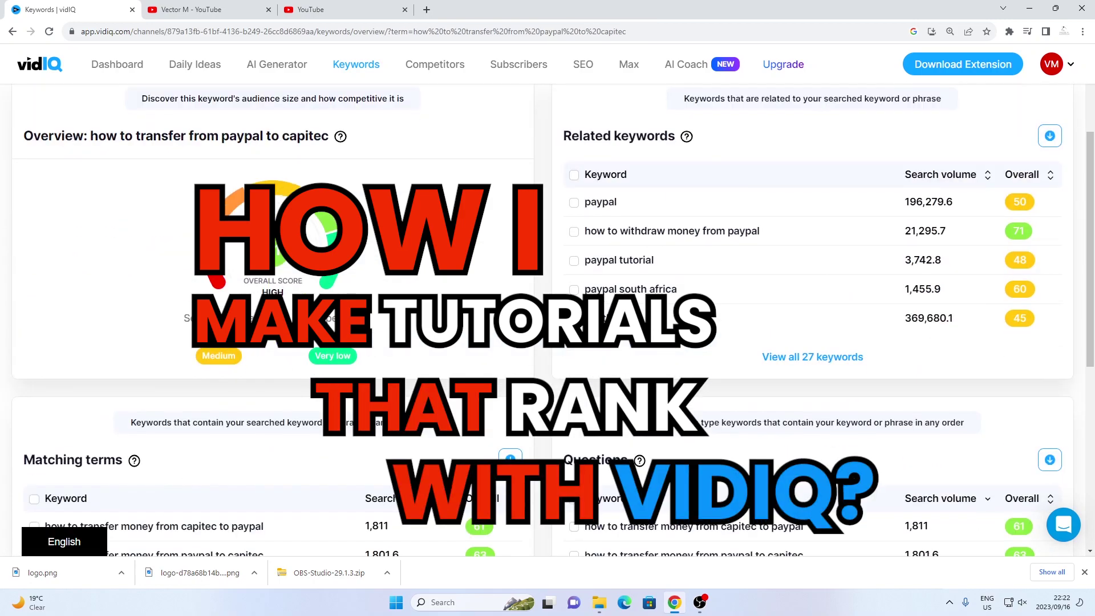
scroll(748, 381, up, 9)
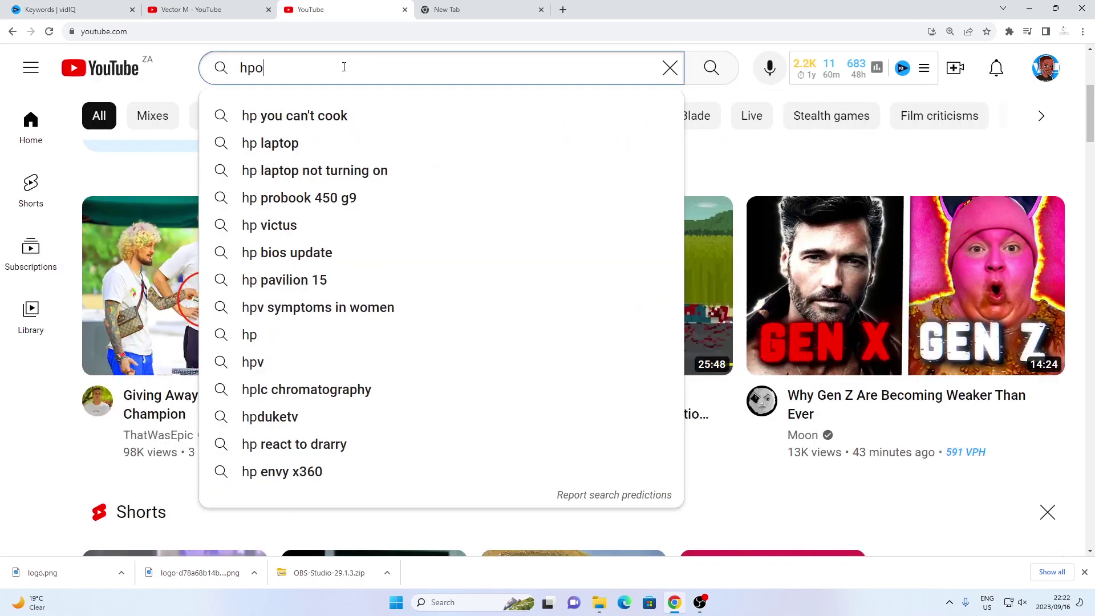
Search YouTube for 'paypal to capitec' to see its autocomplete suggestions.
key(BackSpace)
key(BackSpace)
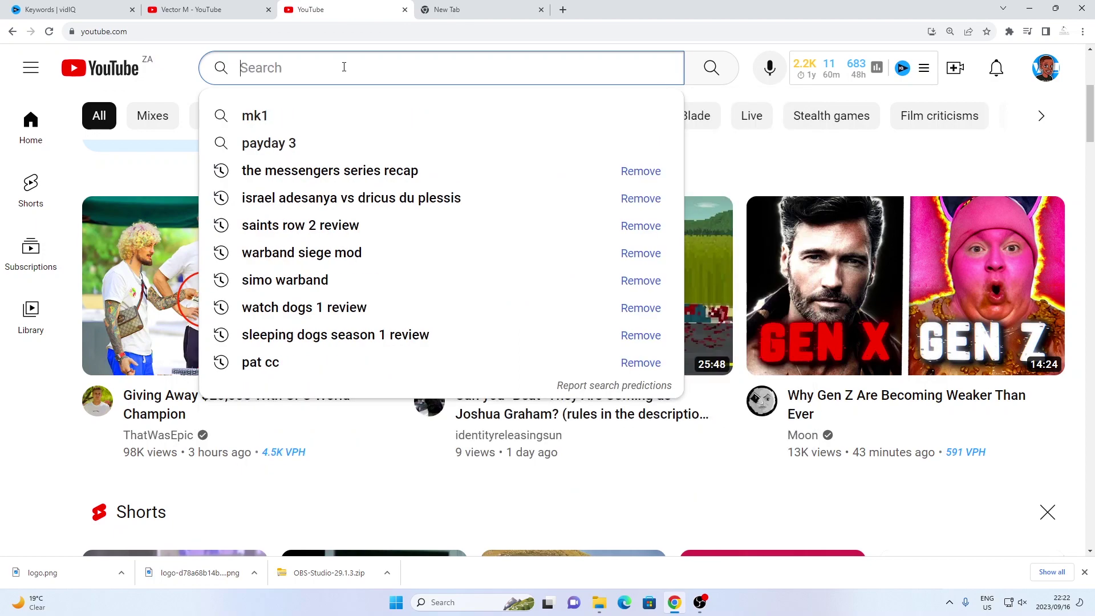
text(pay al to capi)
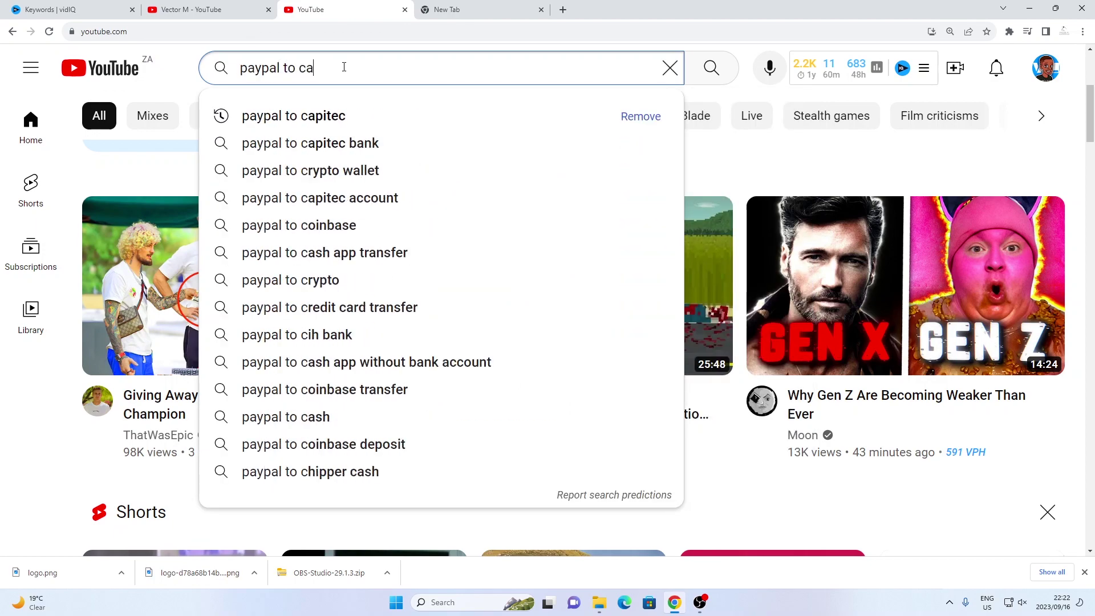
text(tech)
key(BackSpace)
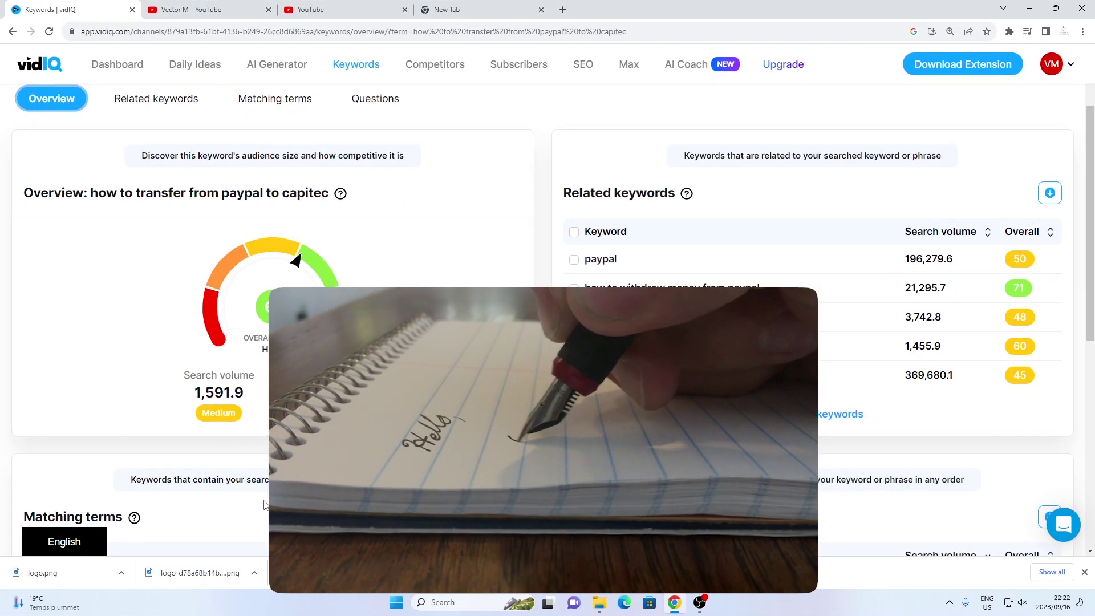
Search vidIQ for 'withdraw paypal capitec' and open its first question keyword.
scroll(263, 228, down, 5)
scroll(262, 228, up, 7)
drag(194, 166, 6, 189)
text(w)
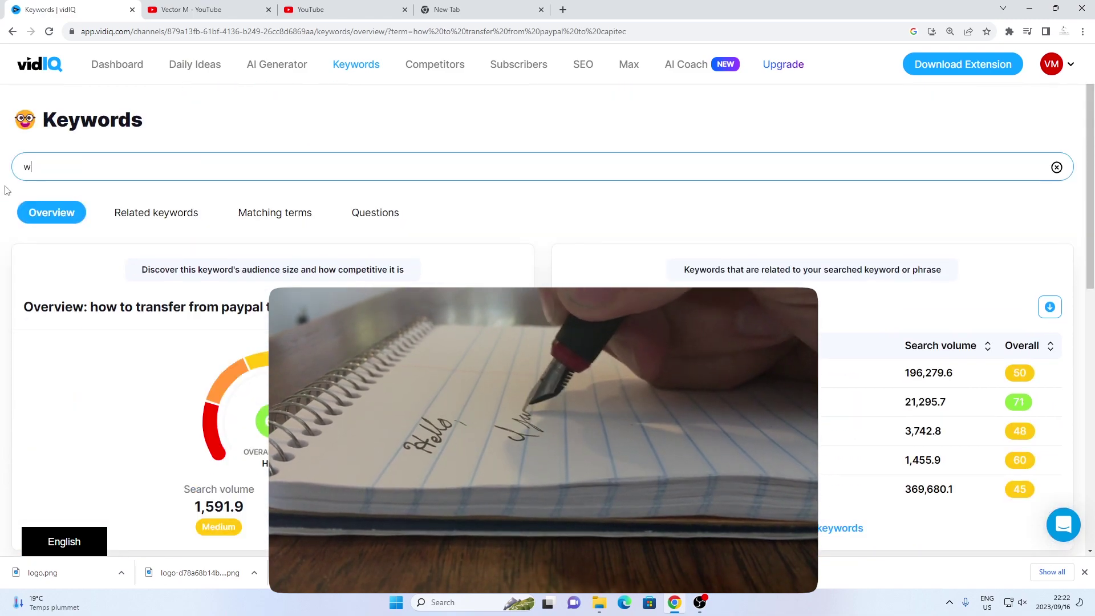
text(ithdrae paypal capit)
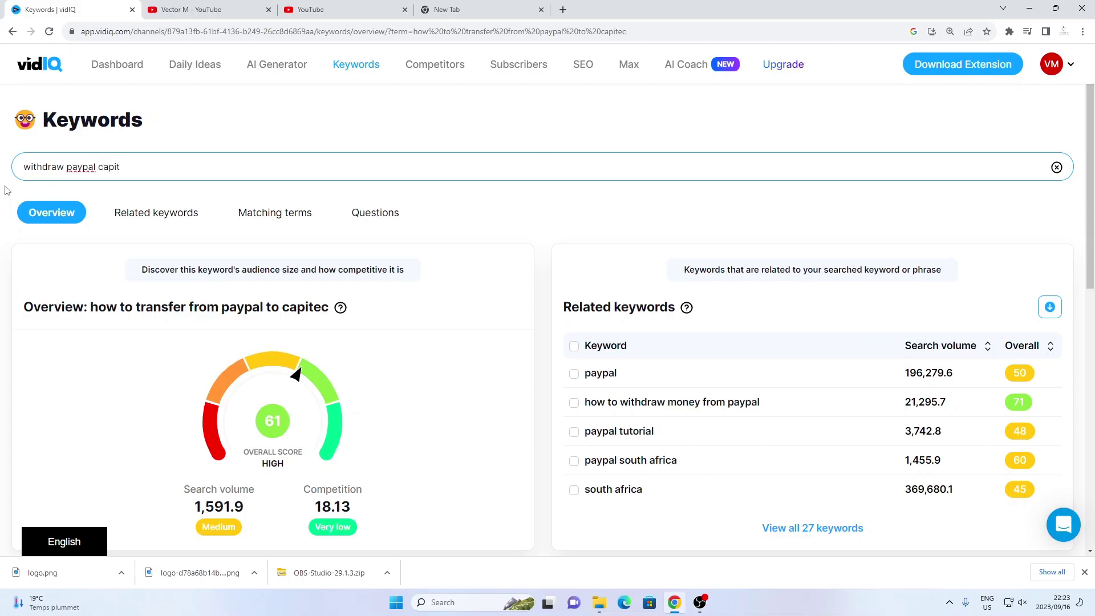
text(ec)
key(Return)
scroll(279, 293, down, 6)
drag(282, 290, 274, 251)
scroll(234, 459, down, 3)
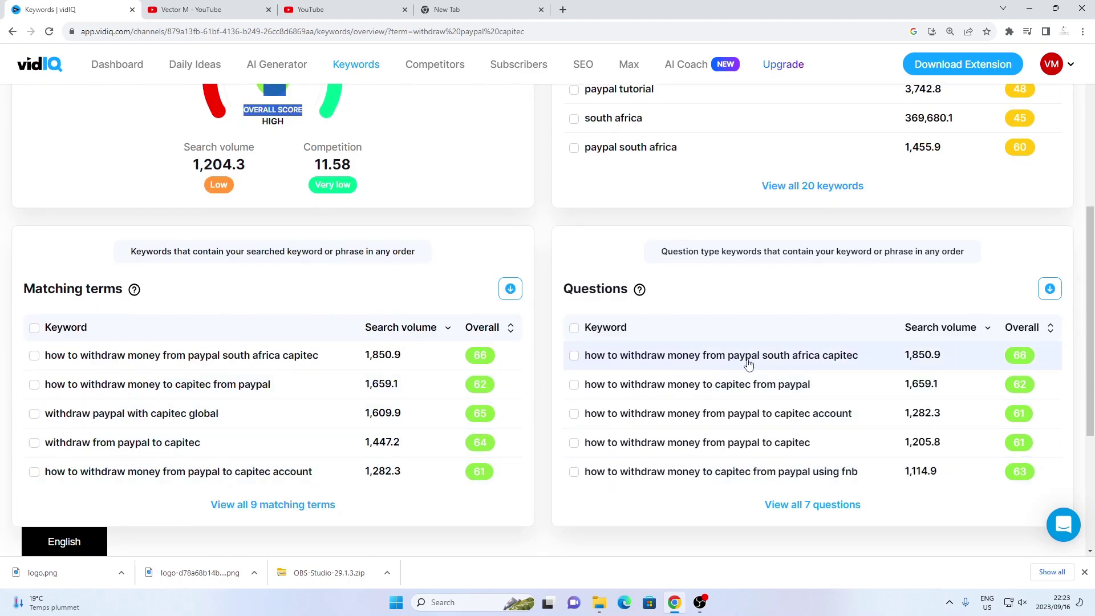
click(912, 371)
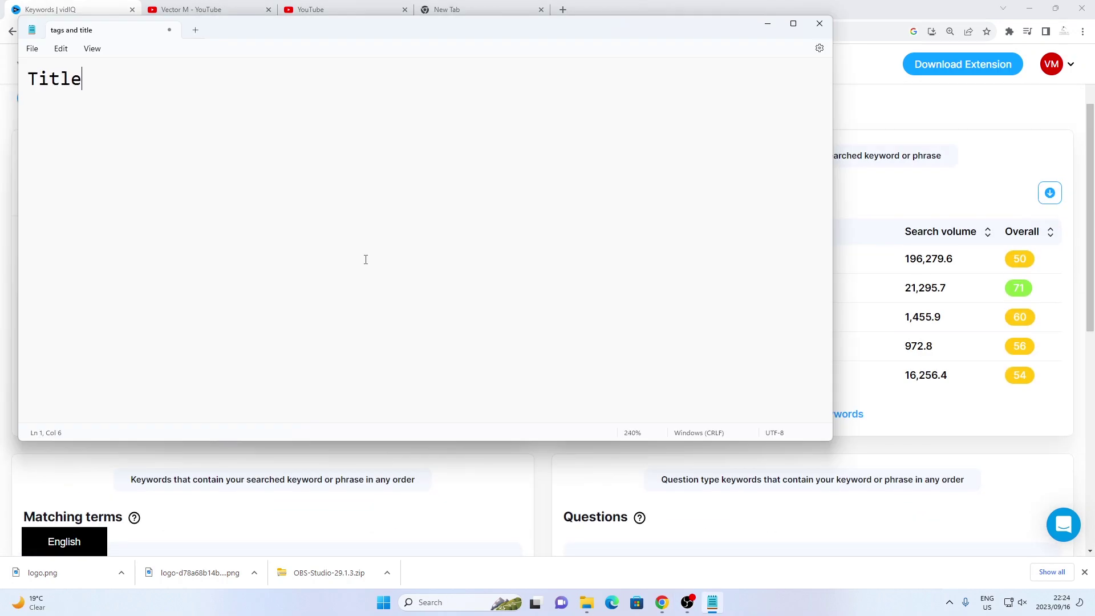
Paste the keyword into the Notepad title line and search vidIQ for 'paypal south africa capitec'.
text(how to withdraw money from paypal)
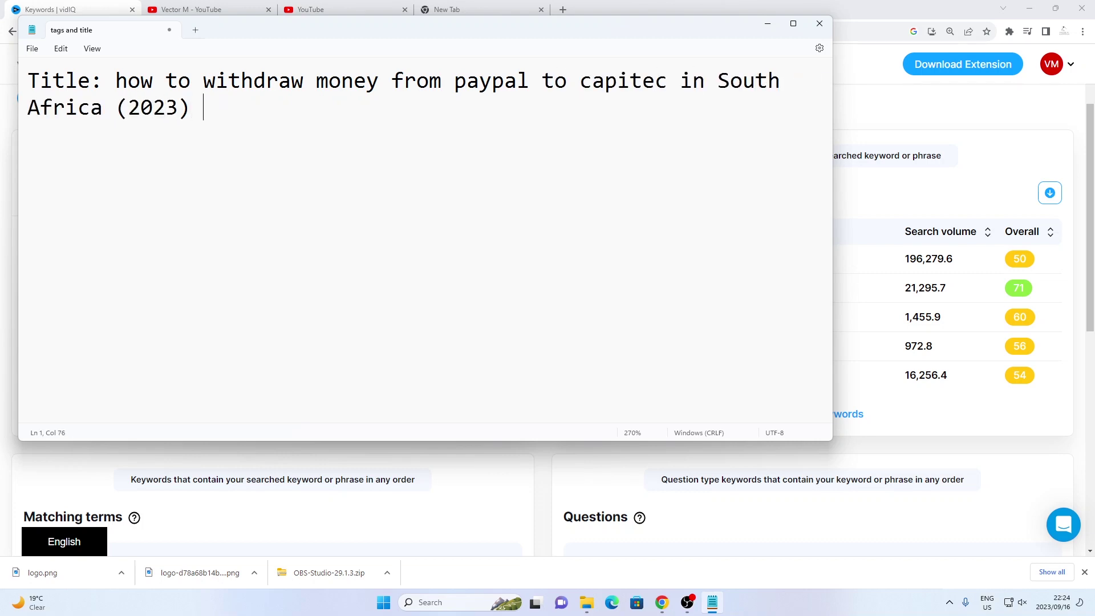
click(524, 516)
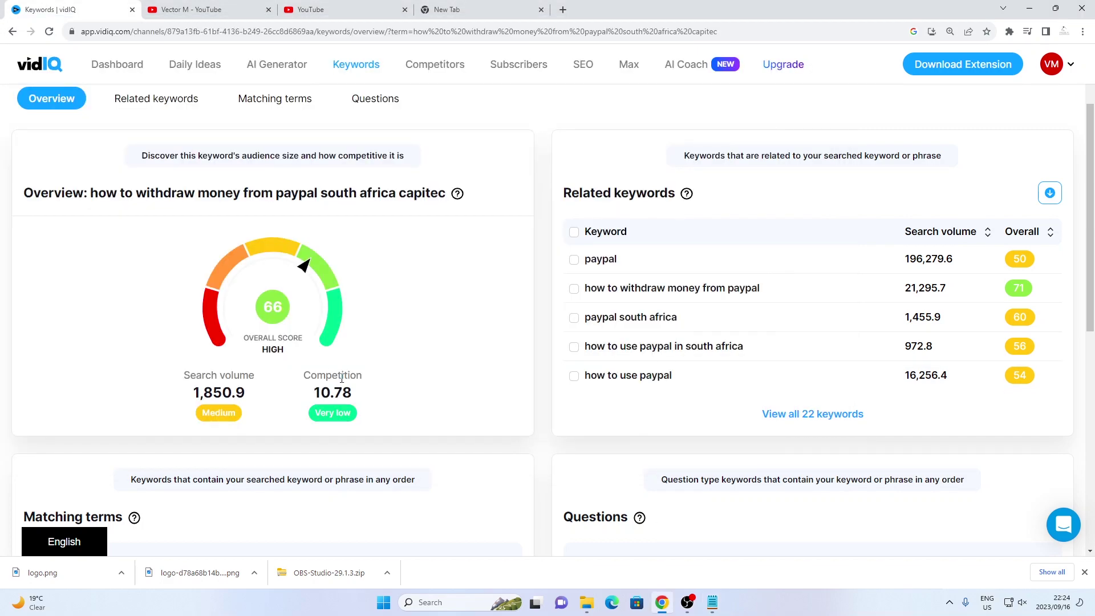
scroll(342, 391, down, 3)
scroll(126, 177, up, 5)
drag(98, 165, 23, 167)
key(BackSpace)
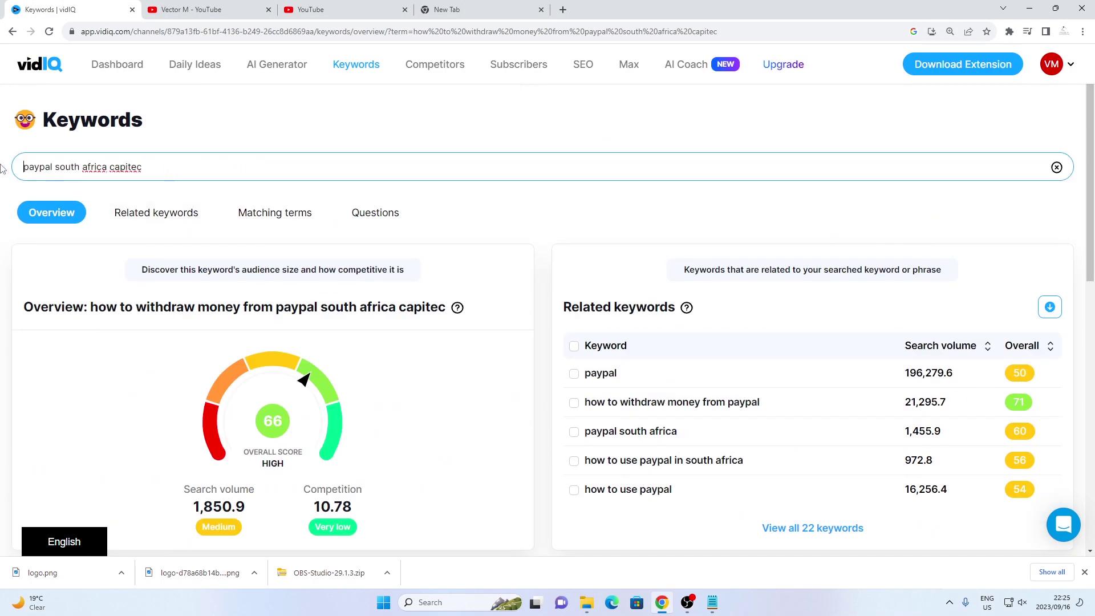
key(Return)
Append '|paypal south africa capitec' to the Notepad title and copy the full title.
triple_click(49, 174)
key(ctrl+x)
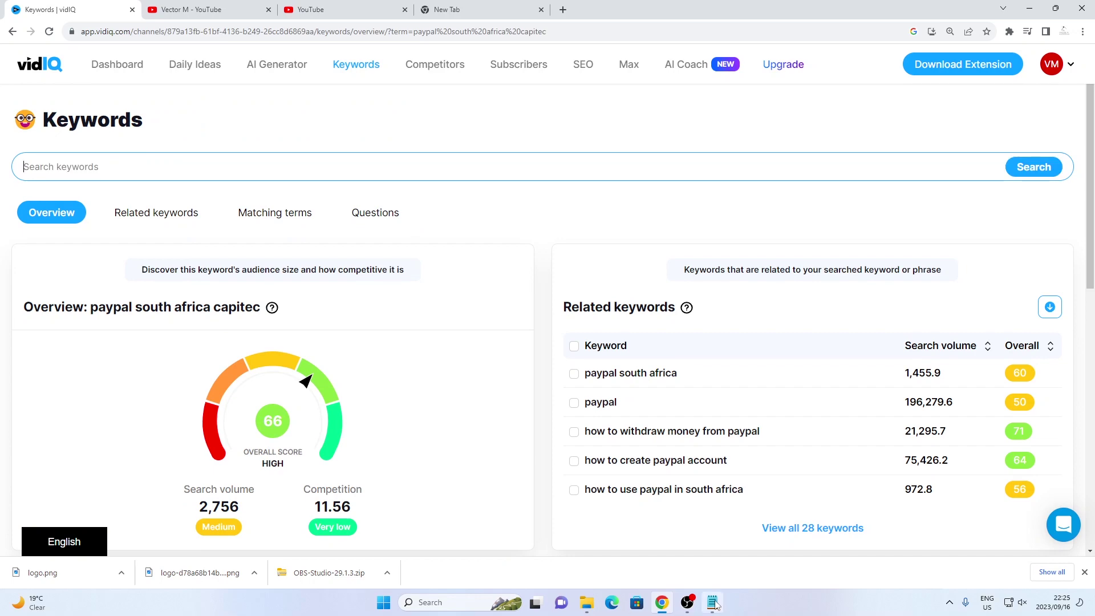
click(712, 602)
key(ctrl+v)
drag(103, 80, 556, 109)
right_click(126, 78)
click(158, 136)
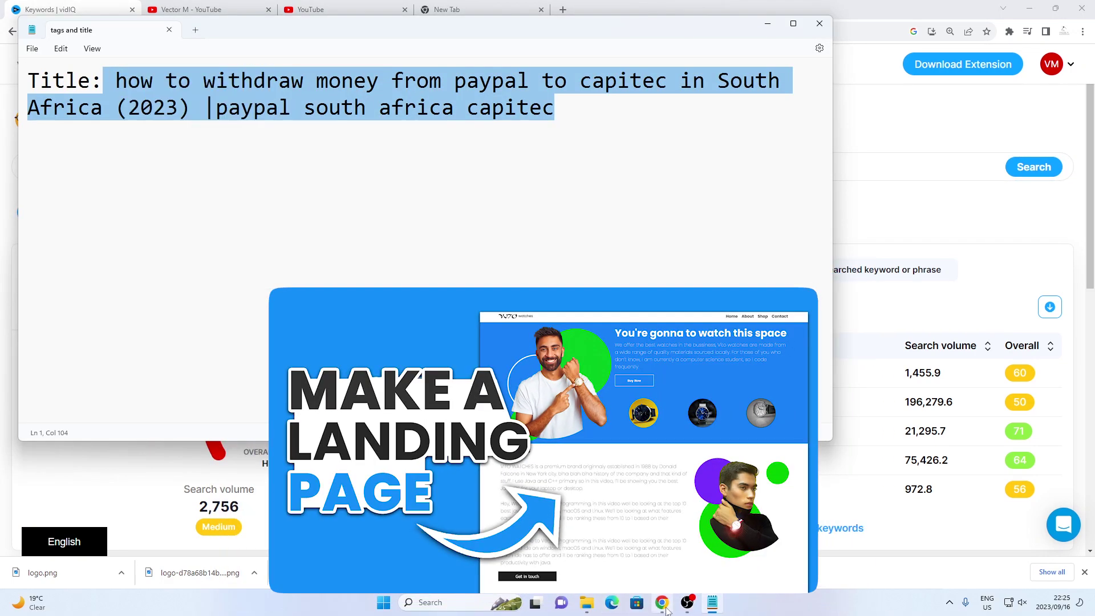
Check the full title's vidIQ keyword score, 66 overall, and view its related keywords.
click(661, 602)
click(97, 166)
key(ctrl+v)
key(Return)
scroll(234, 279, down, 2)
scroll(234, 281, down, 2)
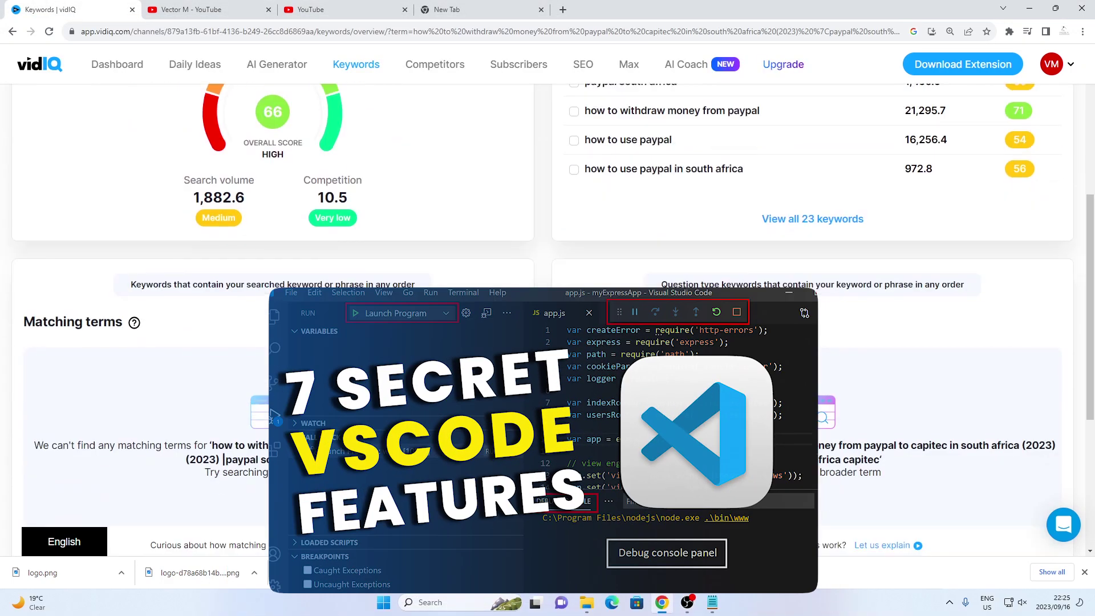
click(712, 602)
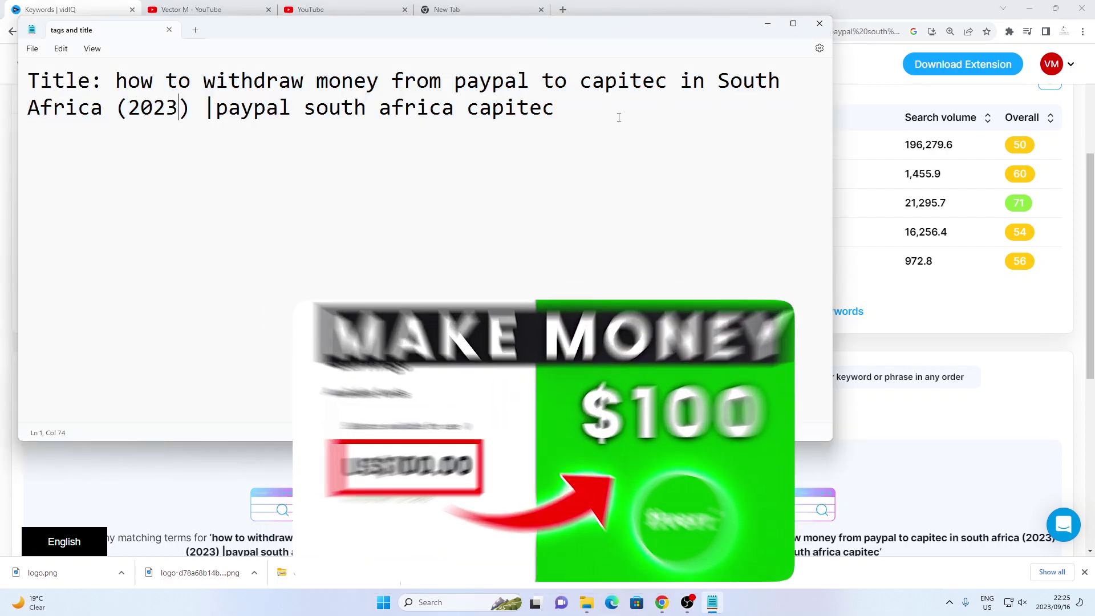
click(871, 27)
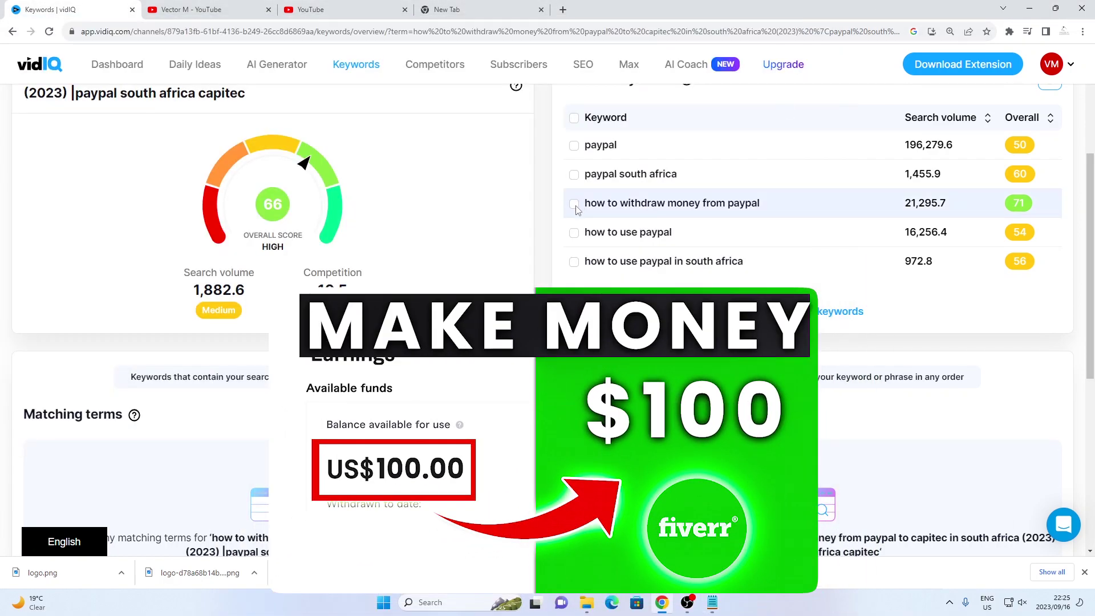
click(848, 310)
Sort related keywords by overall score, then copy AI Coach's 'Capitec PayPal Withdrawal Guide 2023: South Africa Edition'.
click(910, 317)
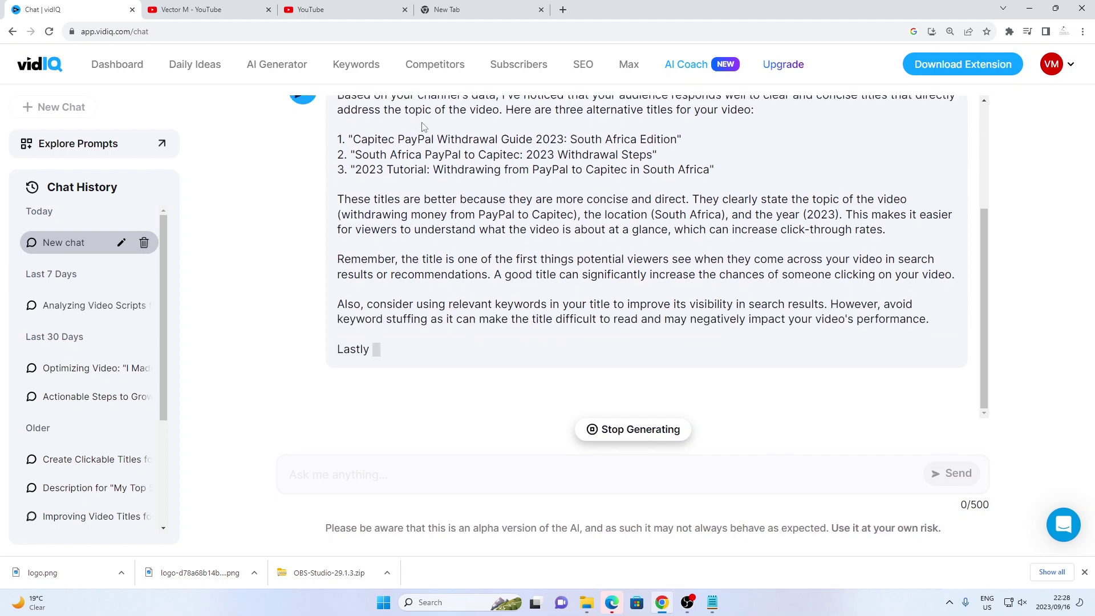
drag(470, 126, 470, 176)
click(383, 185)
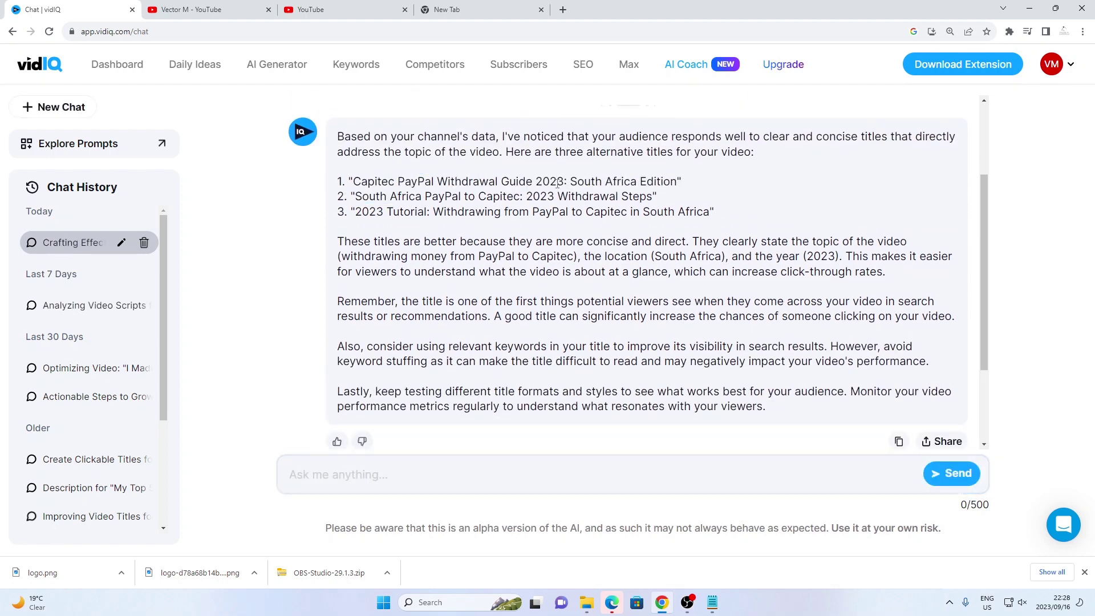
drag(678, 182, 408, 177)
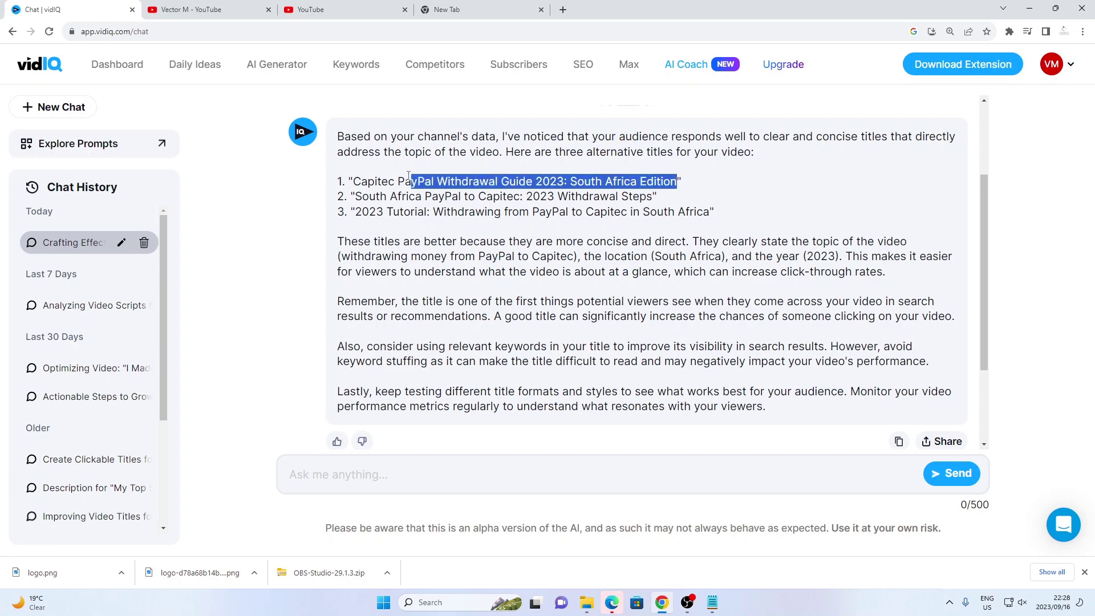
right_click(360, 182)
click(394, 194)
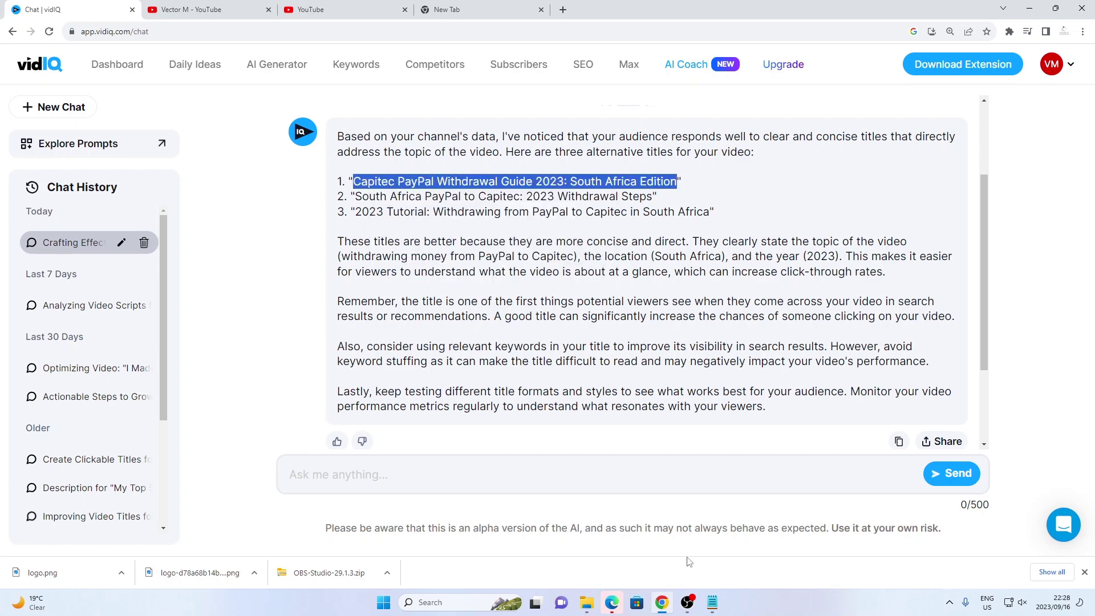
Try the AI Coach title in place of the title ending, then undo to keep '|paypal south africa capitec'.
click(712, 603)
click(307, 106)
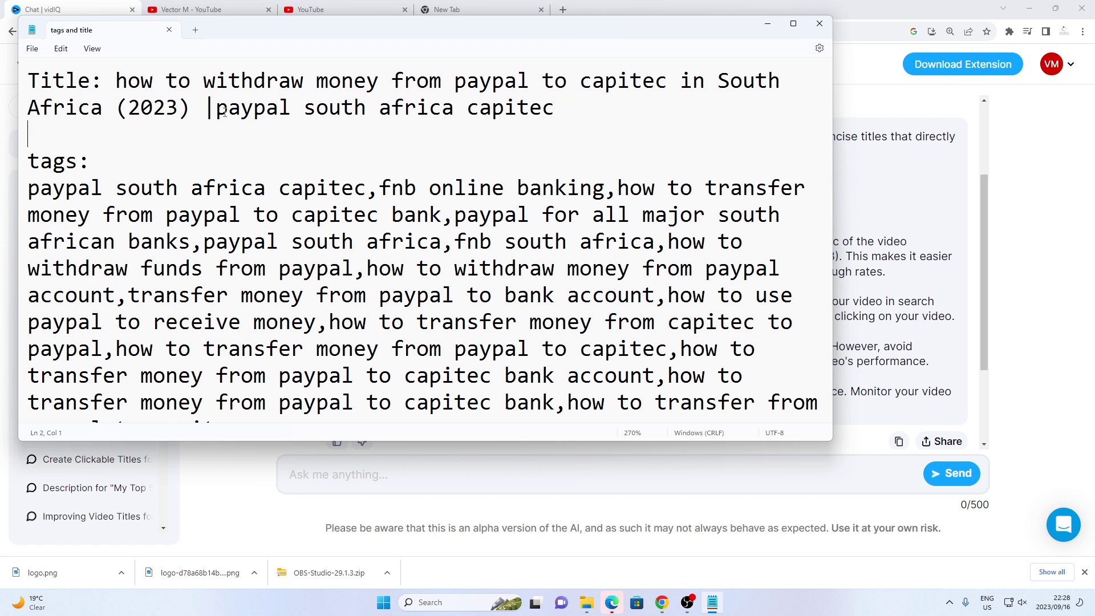
drag(217, 108, 556, 111)
key(ctrl+v)
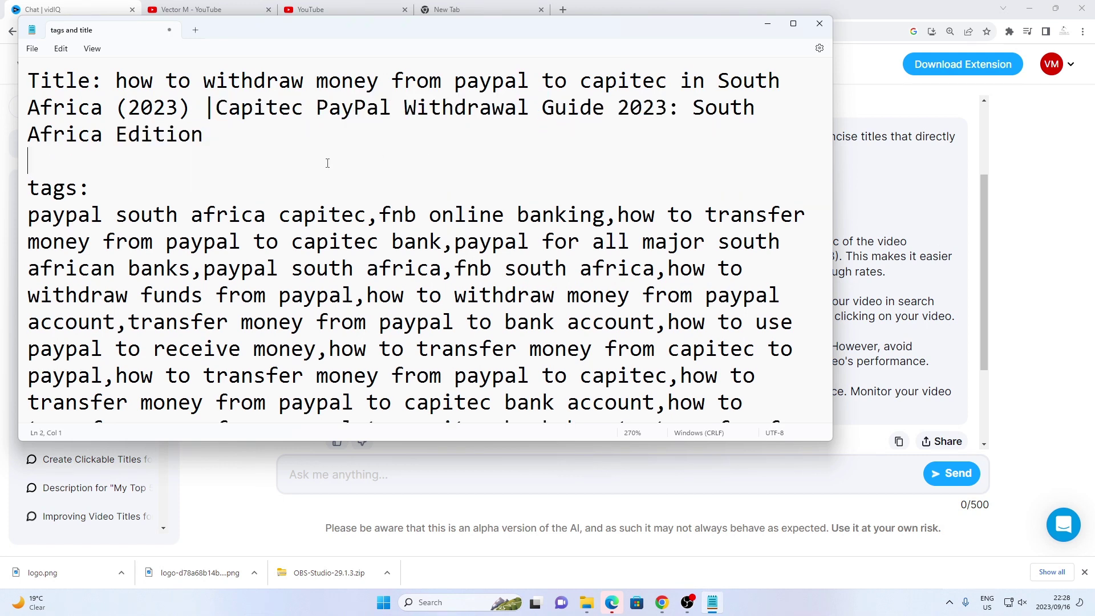
key(ctrl+z)
click(572, 115)
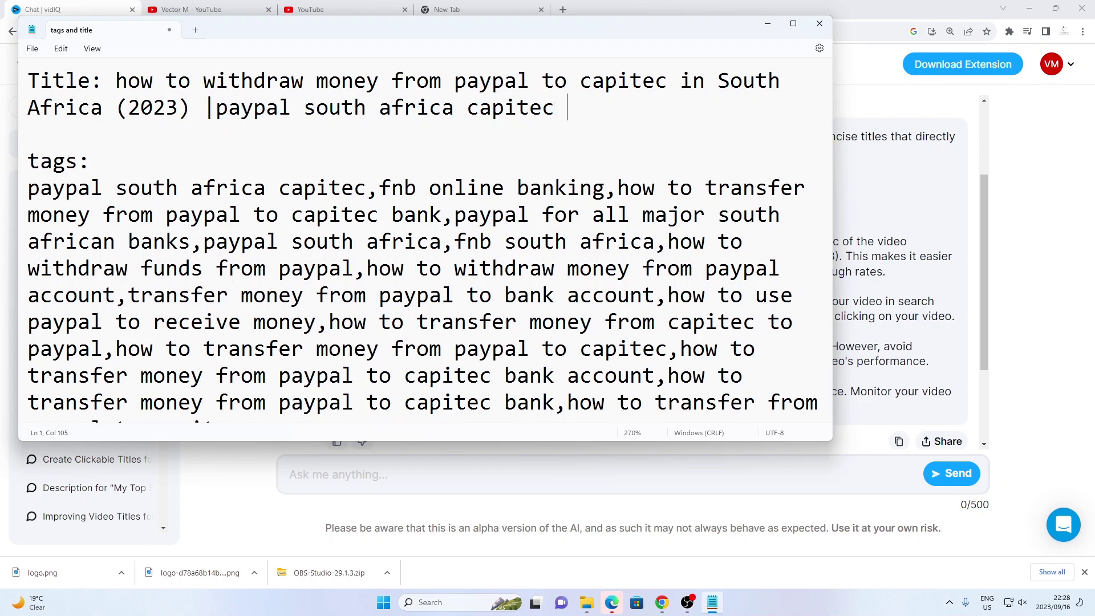
text(\\\\\\\\\\\\\\\\\\\\\\\\\\\\\\\\\\\\\\\\\\\\\\\\\\\\\\\\\\\\\\\\\\\\\\\\\\\\)
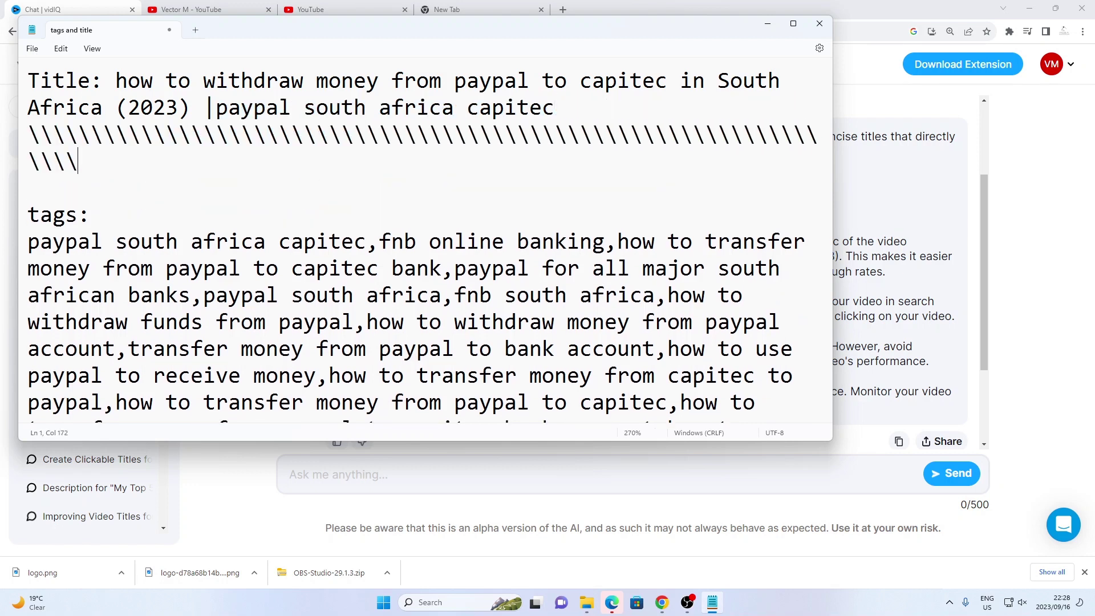
key(BackSpace)
key(BackSpace)
key(BackSpace)
key(BackSpace)
key(BackSpace)
key(BackSpace)
key(BackSpace)
key(BackSpace)
key(BackSpace)
key(BackSpace)
key(BackSpace)
key(BackSpace)
key(BackSpace)
key(BackSpace)
key(BackSpace)
key(BackSpace)
key(BackSpace)
key(BackSpace)
key(BackSpace)
key(BackSpace)
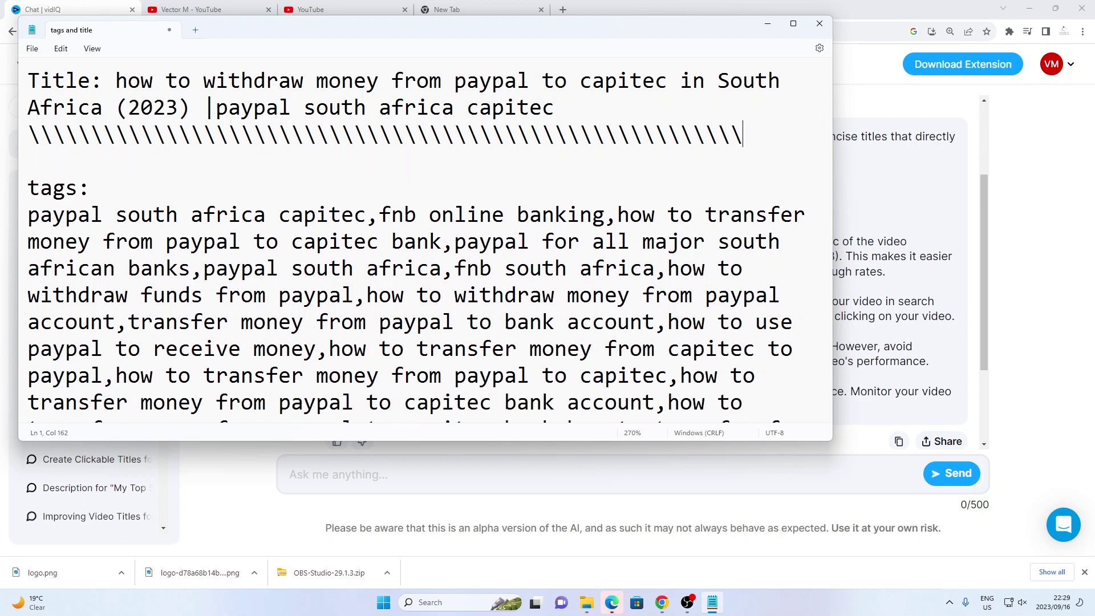
key(BackSpace)
key(BackSpace)
key(BackSpace)
key(BackSpace)
key(BackSpace)
key(BackSpace)
key(BackSpace)
key(BackSpace)
key(BackSpace)
key(BackSpace)
key(BackSpace)
key(BackSpace)
key(BackSpace)
key(BackSpace)
key(BackSpace)
key(BackSpace)
key(BackSpace)
key(BackSpace)
key(BackSpace)
key(BackSpace)
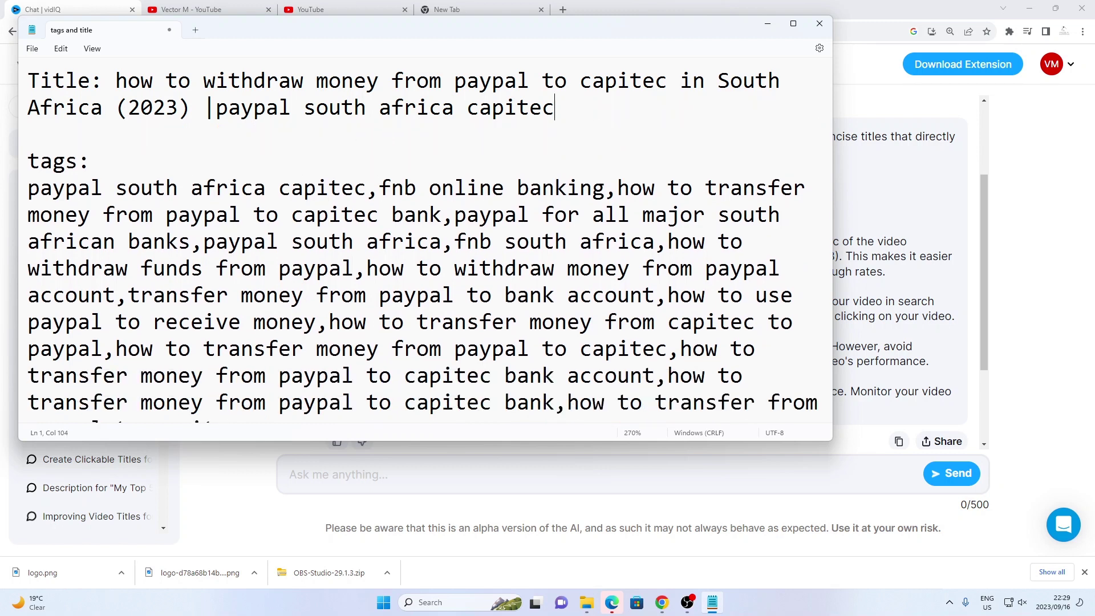